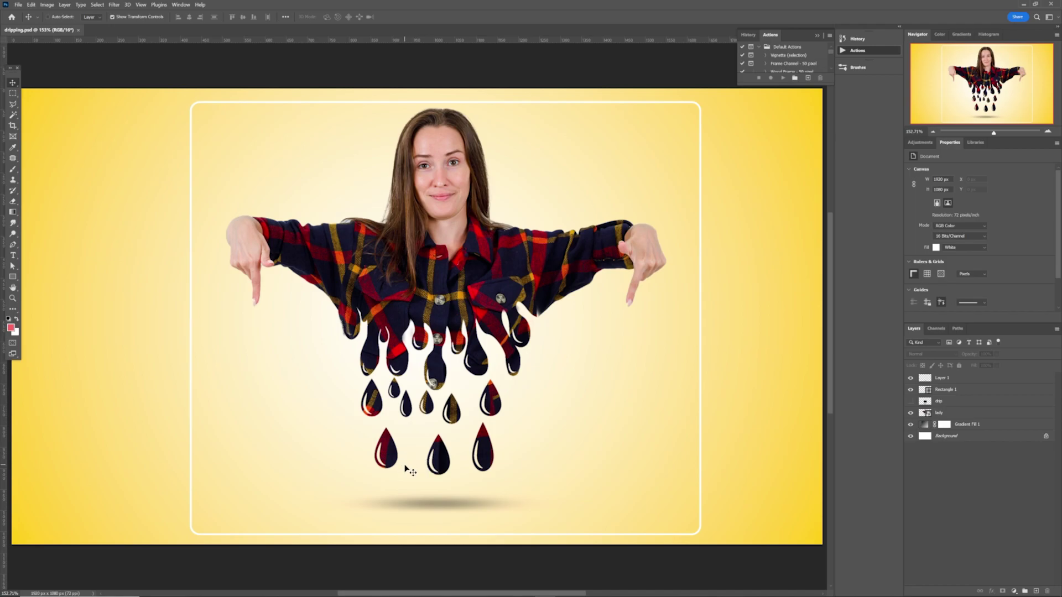
# Start a new document using the 1920 × 1080 px, 72 ppi preset.
pyautogui.hotkey('ctrl', 'n')
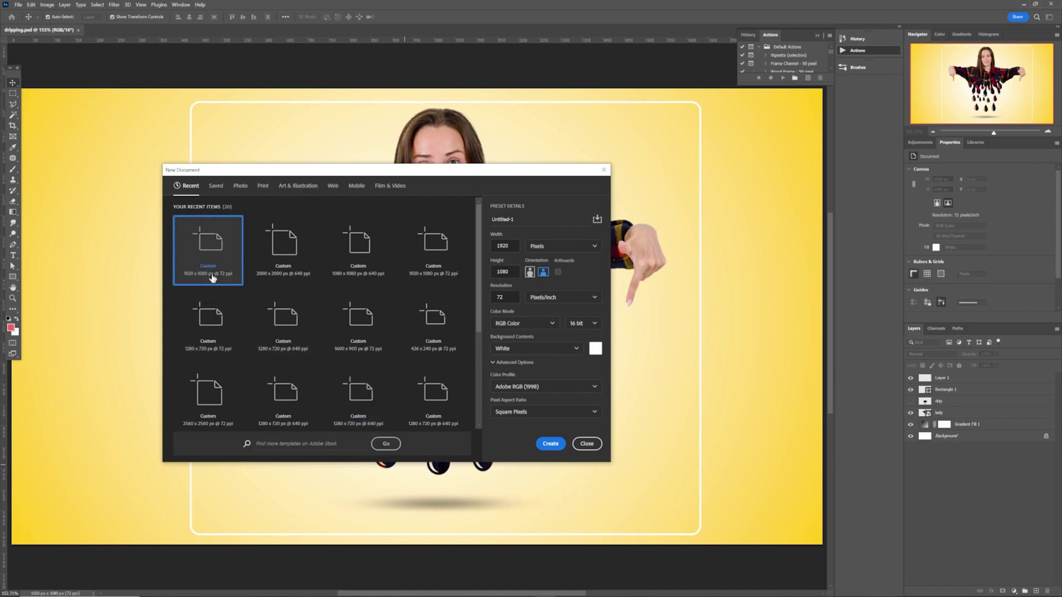
# Create the 1920 × 1080 document, add a Gradient Fill layer and open its gradient for editing.
pyautogui.click(544, 443)
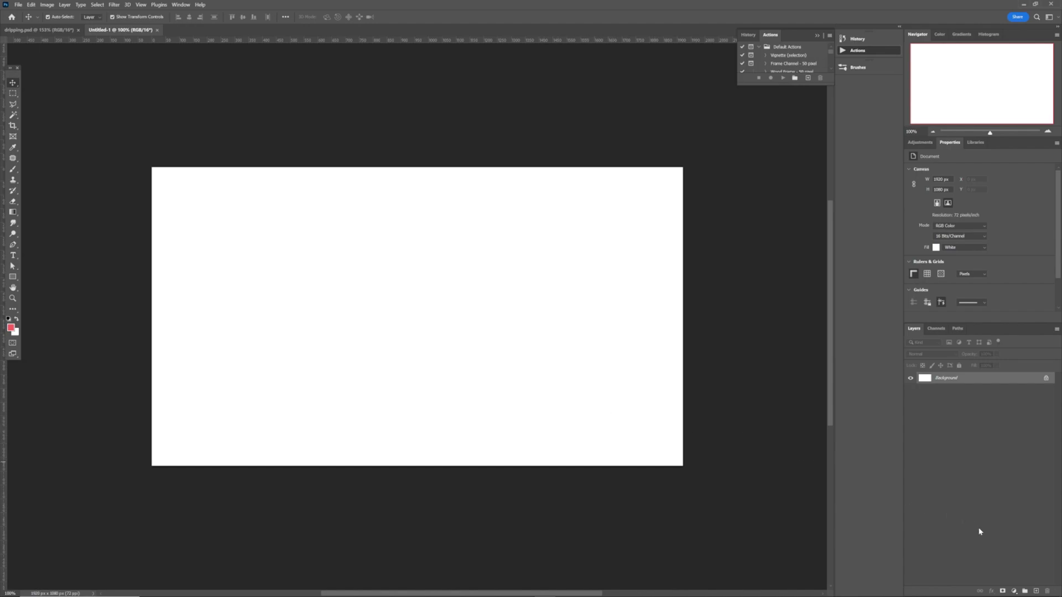
pyautogui.click(1014, 591)
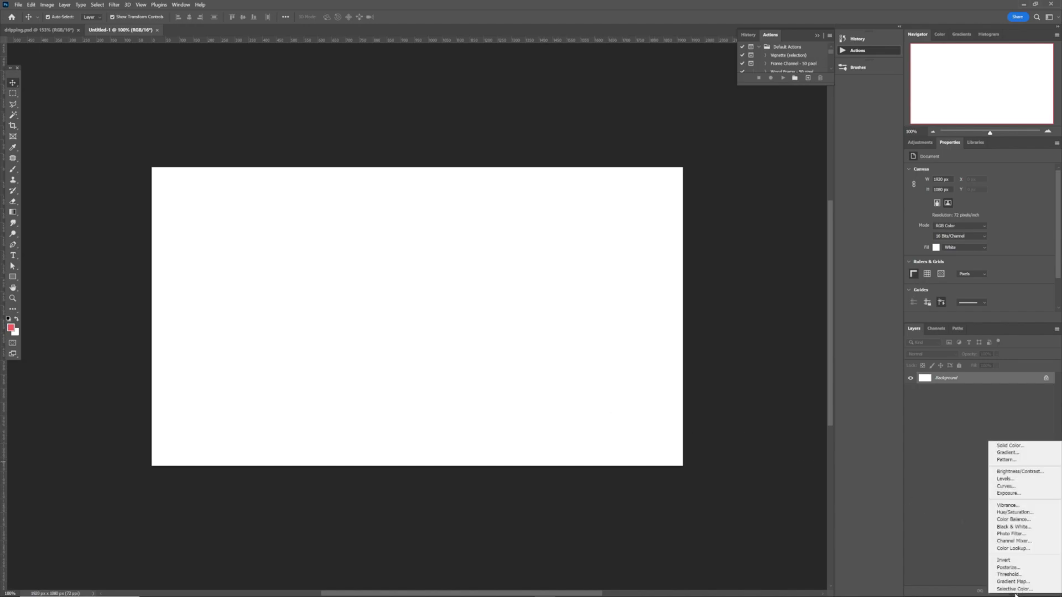
pyautogui.click(1015, 456)
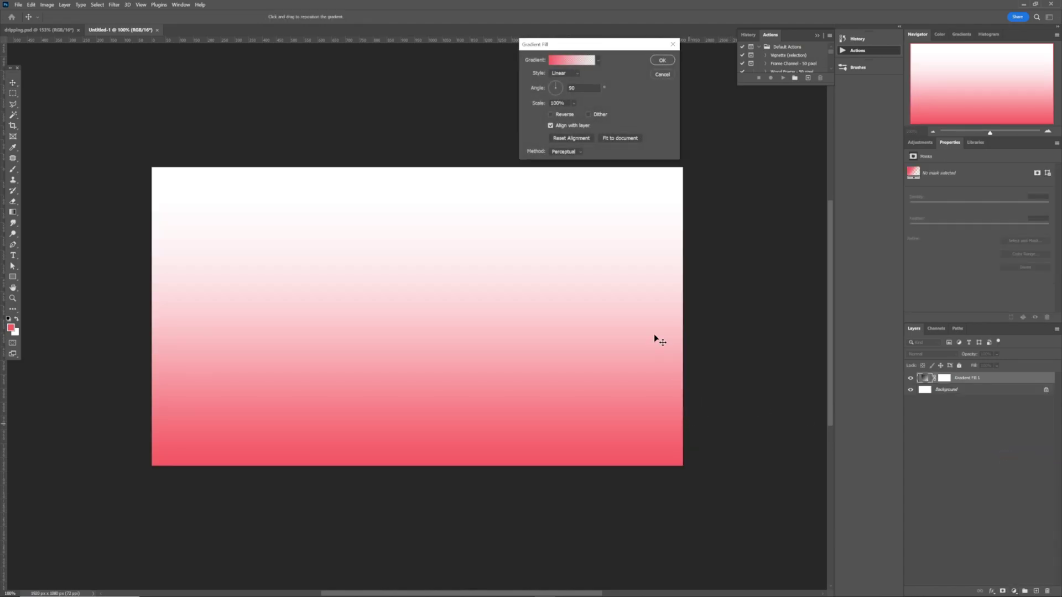
pyautogui.click(568, 63)
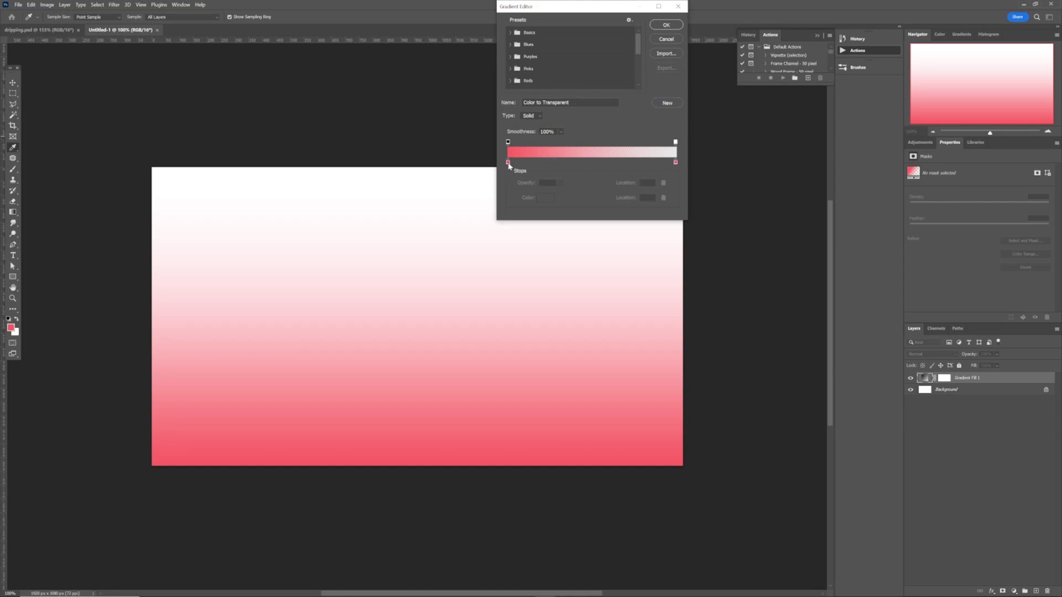
# Apply the Black, White preset and change the black stop to brown #815705.
pyautogui.click(515, 34)
pyautogui.click(548, 47)
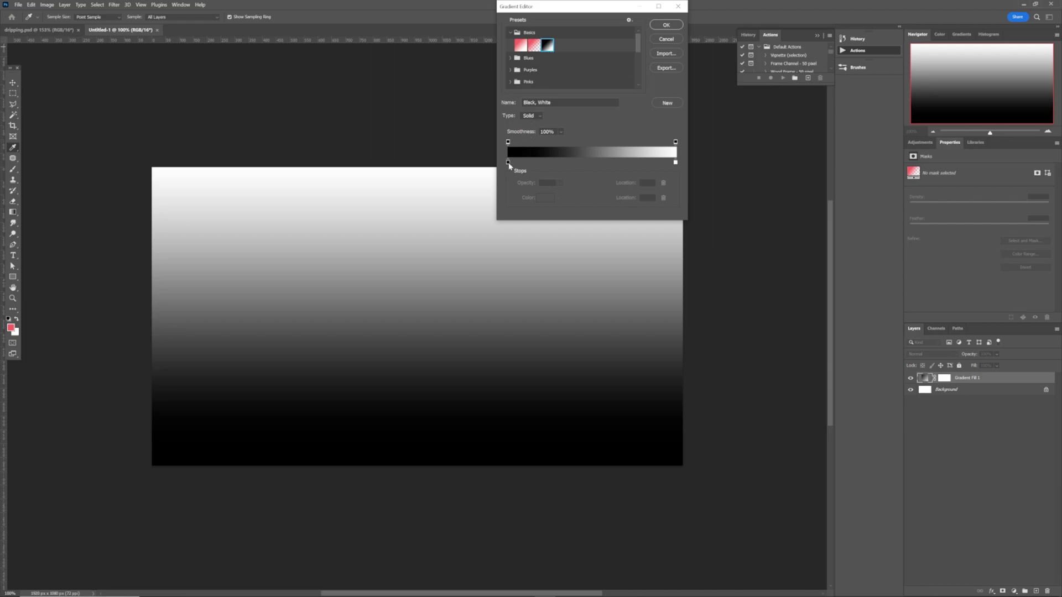
pyautogui.click(508, 164)
pyautogui.click(544, 199)
pyautogui.click(814, 169)
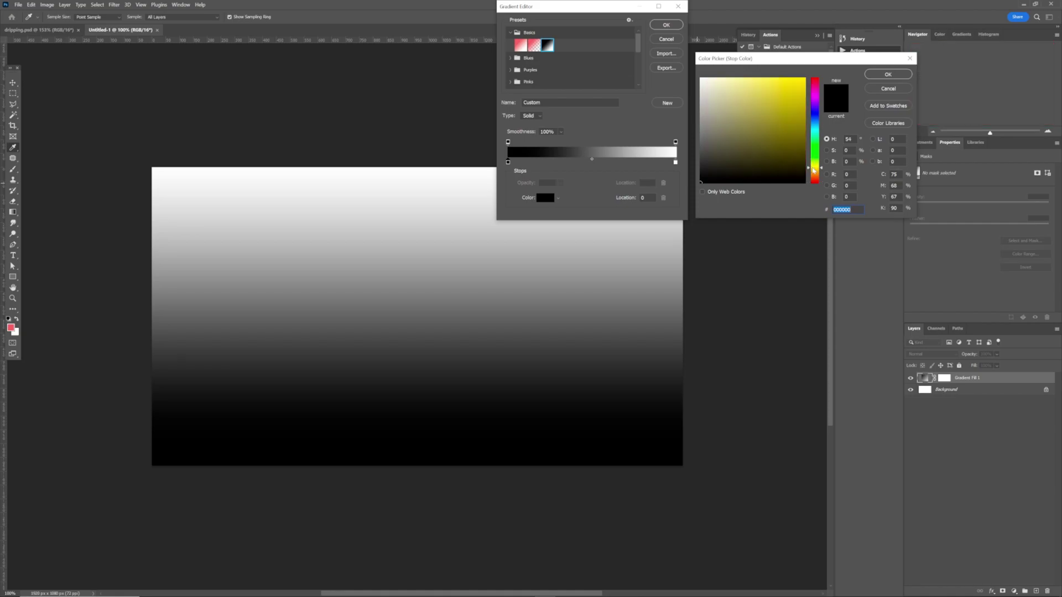
pyautogui.moveTo(814, 170); pyautogui.dragTo(814, 172)
pyautogui.click(799, 130)
pyautogui.moveTo(800, 130); pyautogui.dragTo(802, 130)
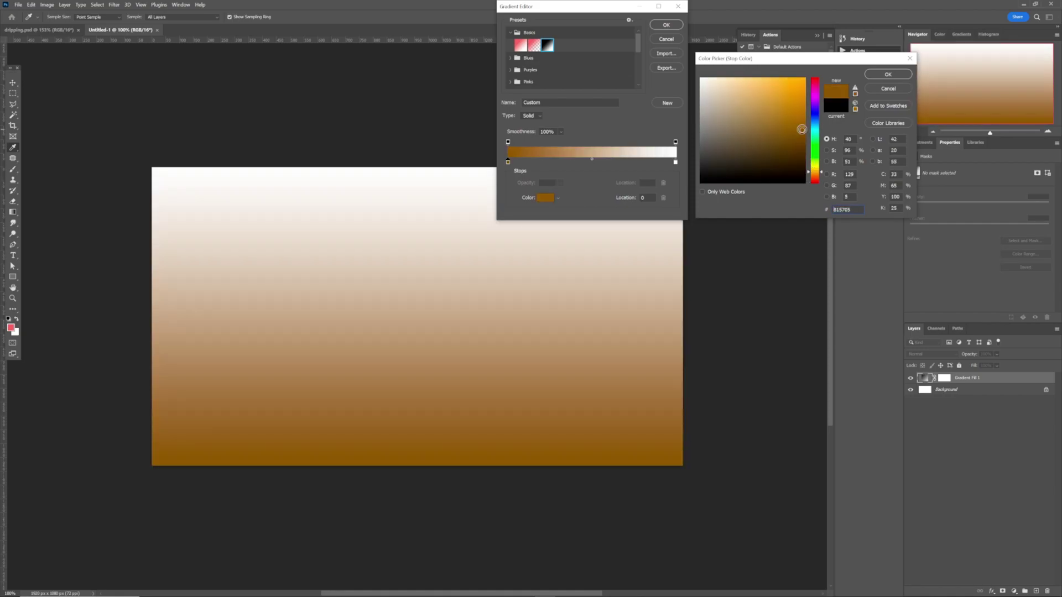
pyautogui.click(885, 74)
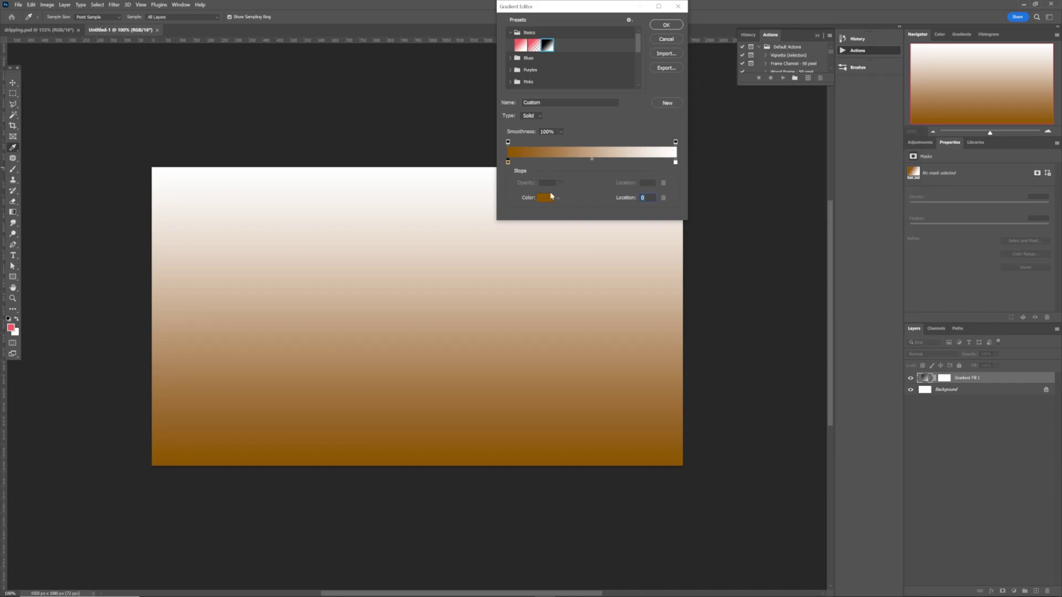
pyautogui.click(665, 25)
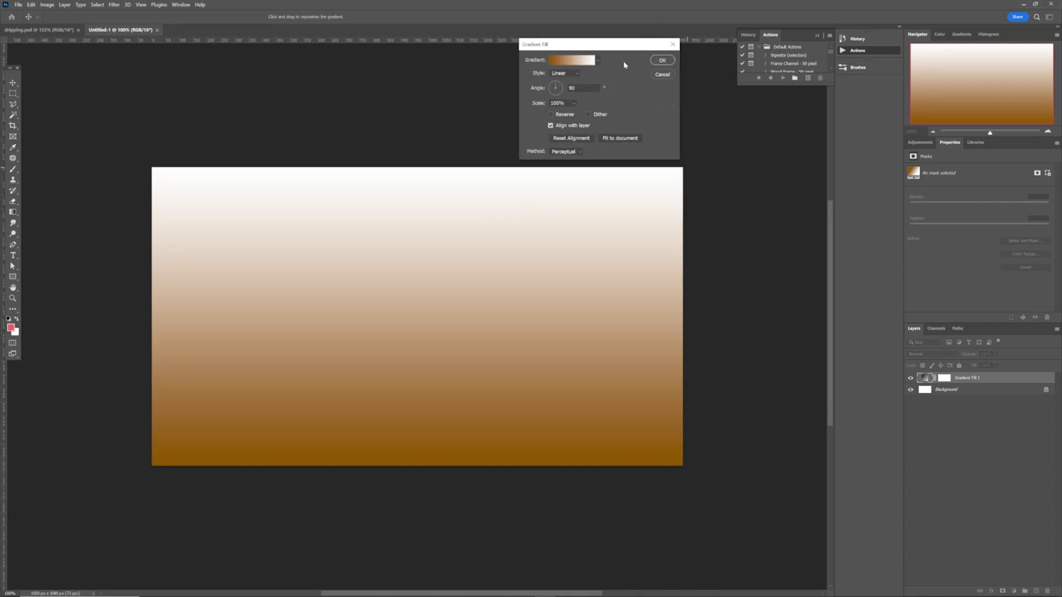
# Make the gradient radial and reversed, with a white centre, at 223% scale.
pyautogui.click(575, 72)
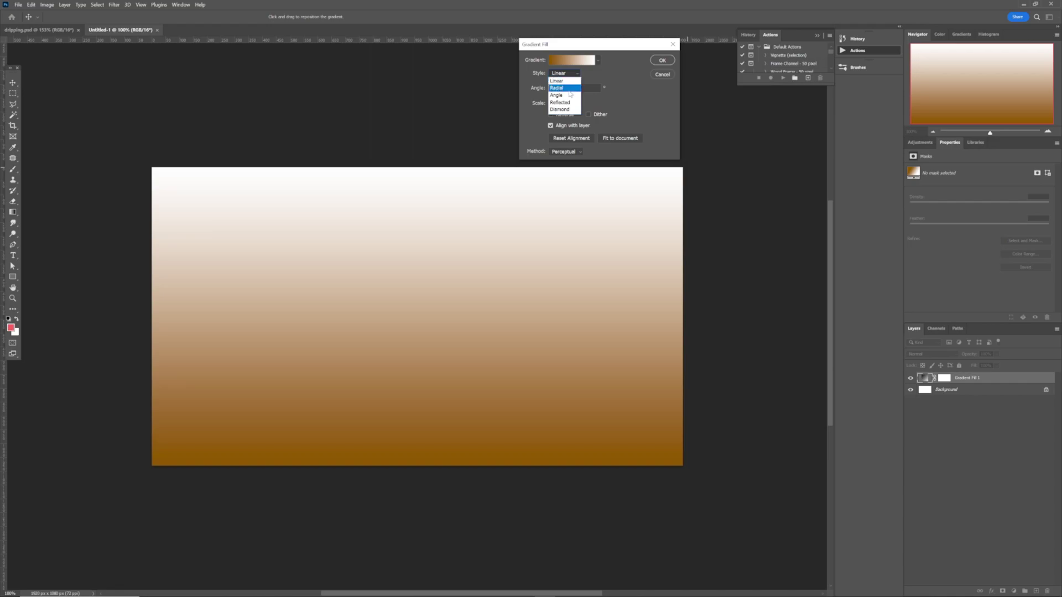
pyautogui.click(564, 88)
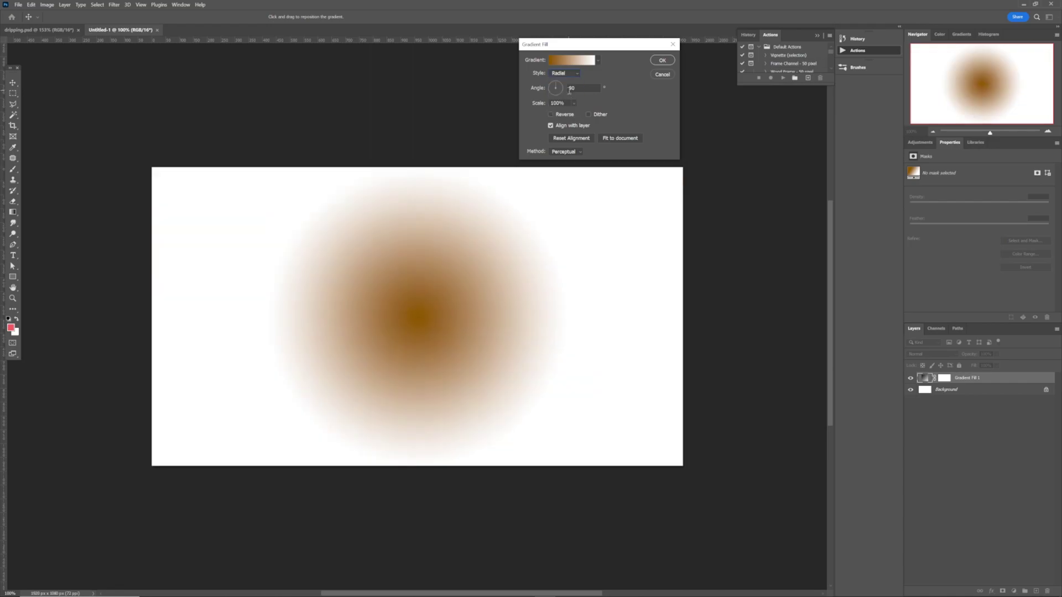
pyautogui.click(551, 114)
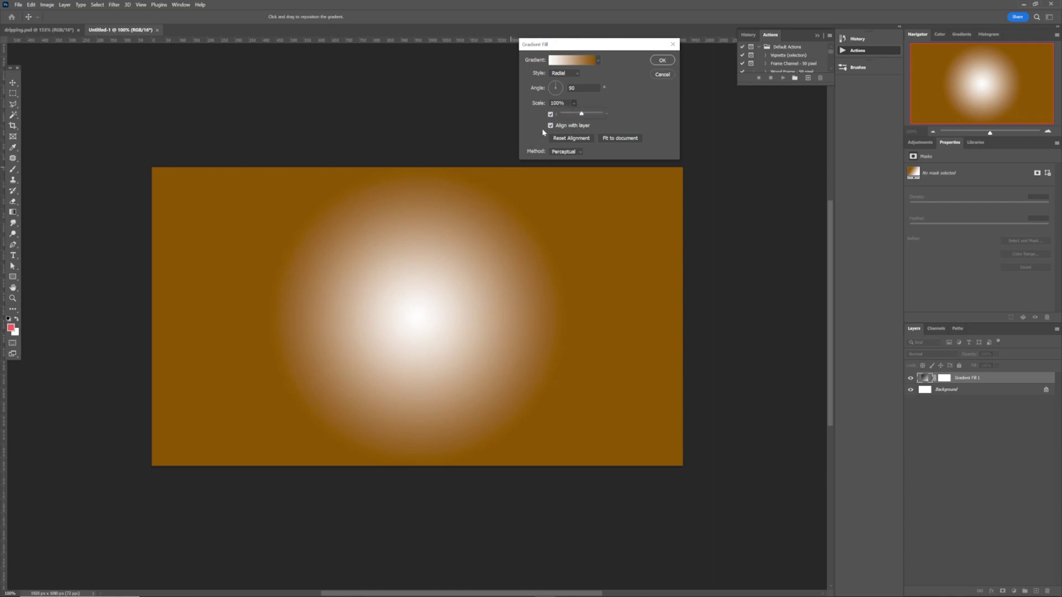
pyautogui.moveTo(582, 115); pyautogui.dragTo(587, 115)
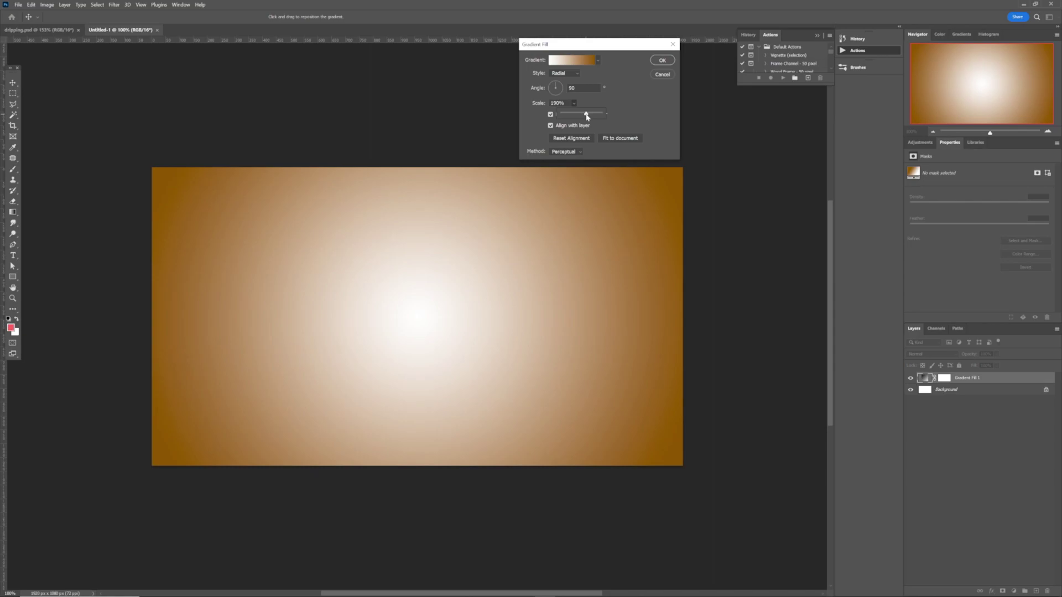
pyautogui.moveTo(587, 117); pyautogui.dragTo(588, 118)
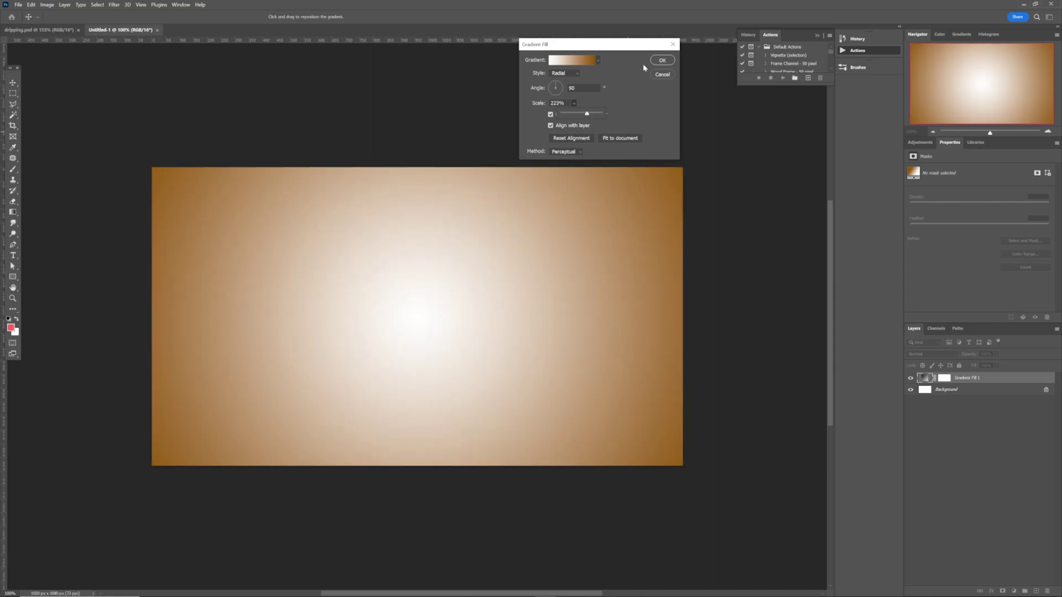
pyautogui.click(660, 61)
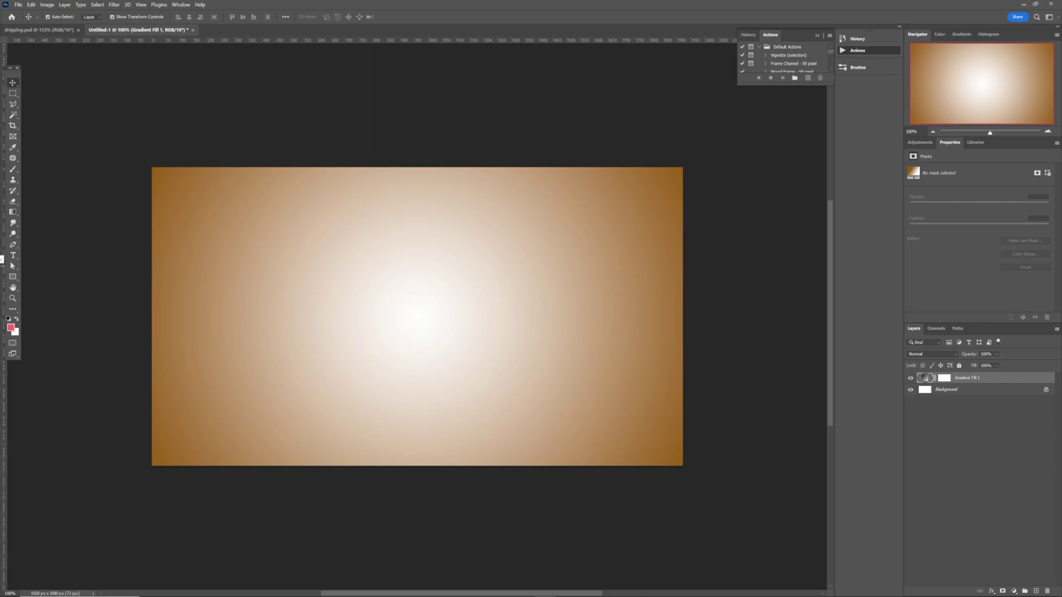
# Place the woman photo above the gradient as a smart object and fit the view.
pyautogui.moveTo(230, 255); pyautogui.dragTo(308, 329)
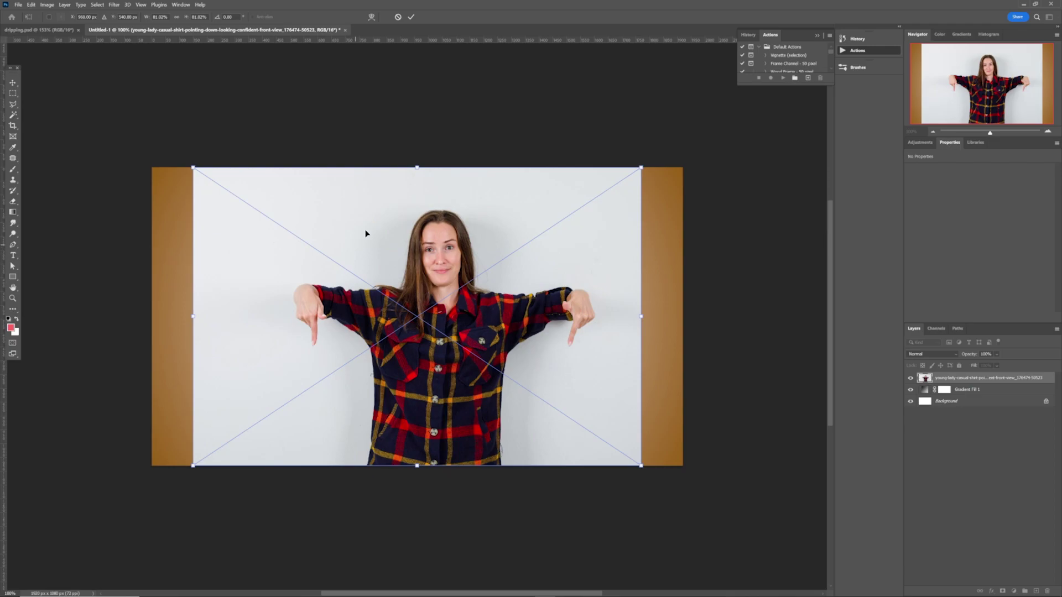
pyautogui.press('Return')
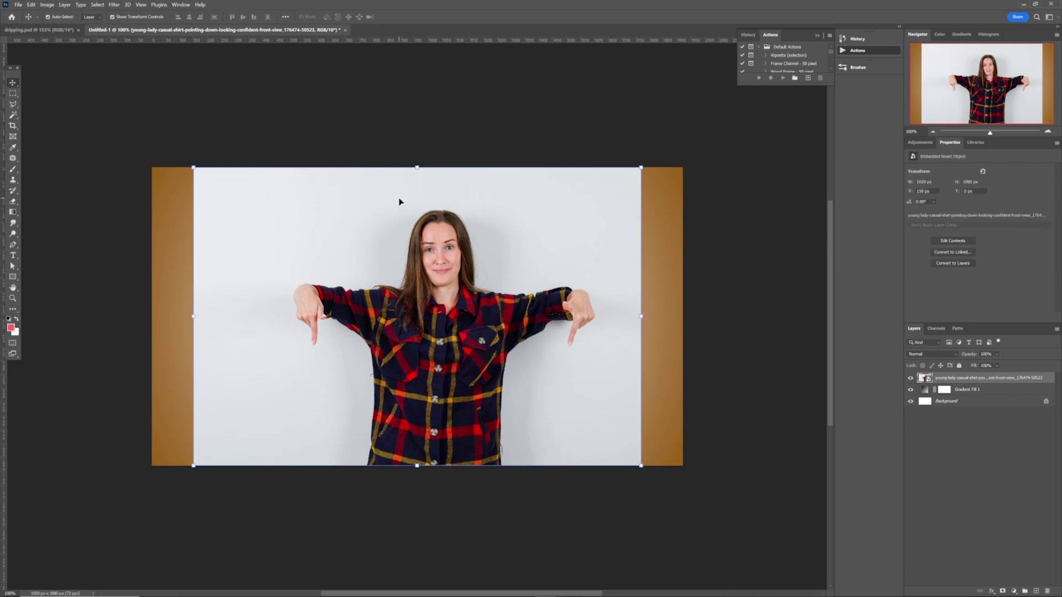
pyautogui.hotkey('ctrl', '0')
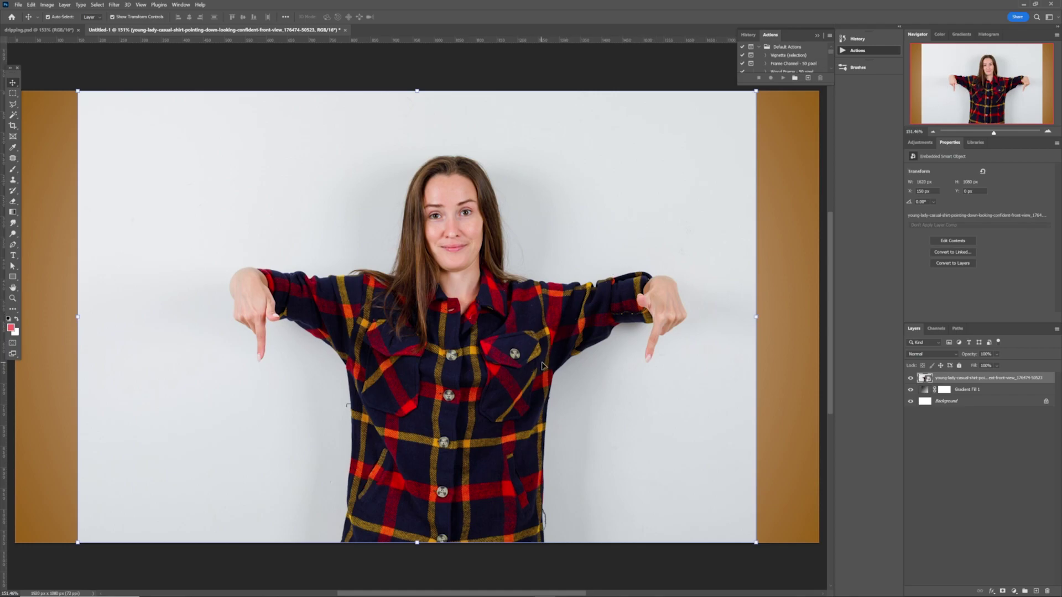
# Mask the photo to the woman using the Object Selection tool.
pyautogui.moveTo(13, 114); pyautogui.dragTo(40, 116)
pyautogui.click(42, 115)
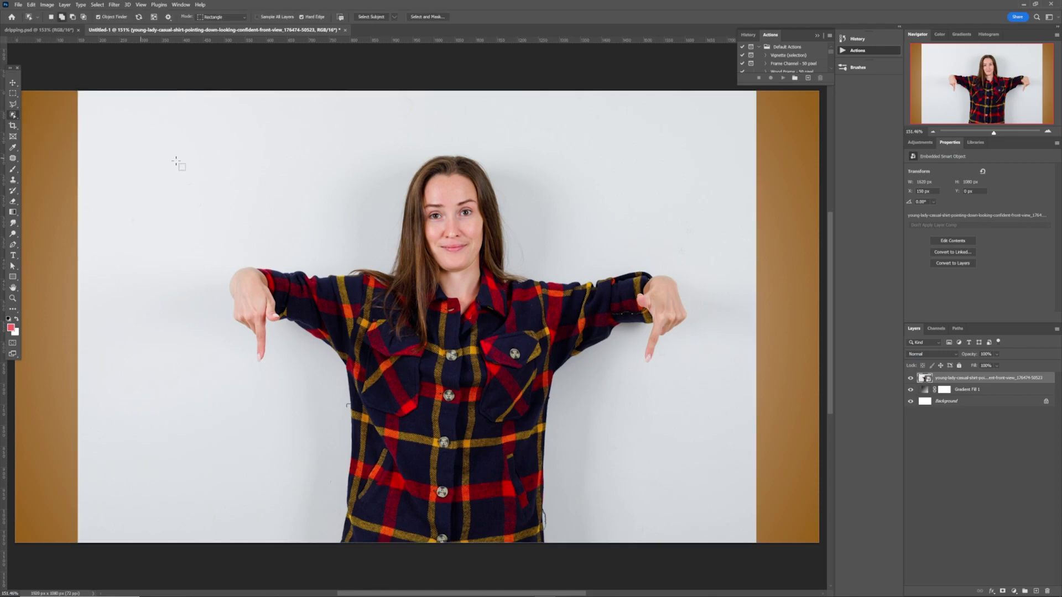
pyautogui.moveTo(247, 139); pyautogui.dragTo(706, 547)
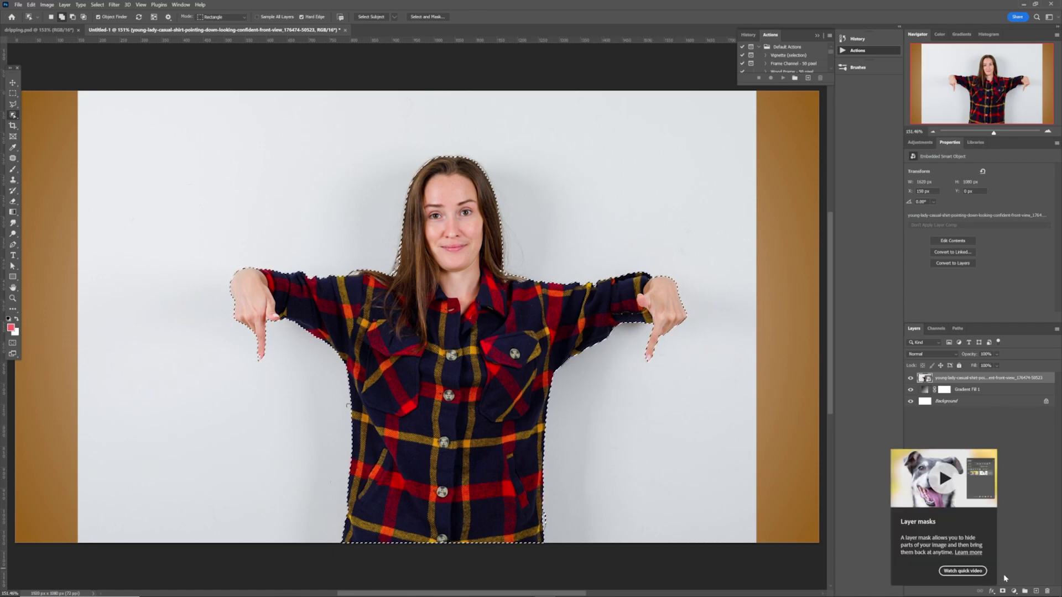
pyautogui.click(1003, 592)
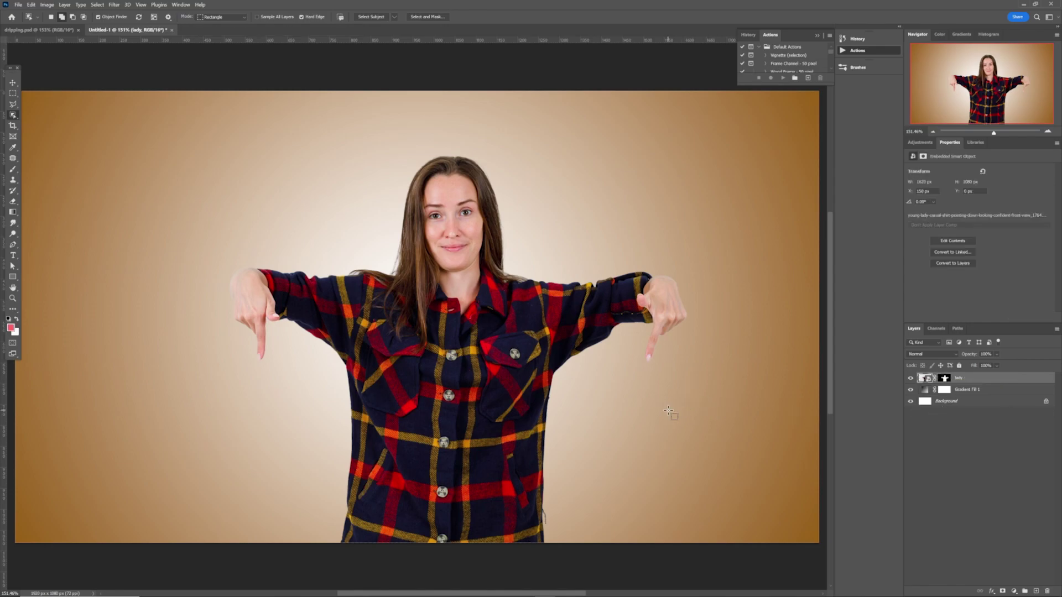
# Move the woman cutout up and slightly left, to Y -46 px.
pyautogui.press('v')
pyautogui.moveTo(477, 383); pyautogui.dragTo(454, 357)
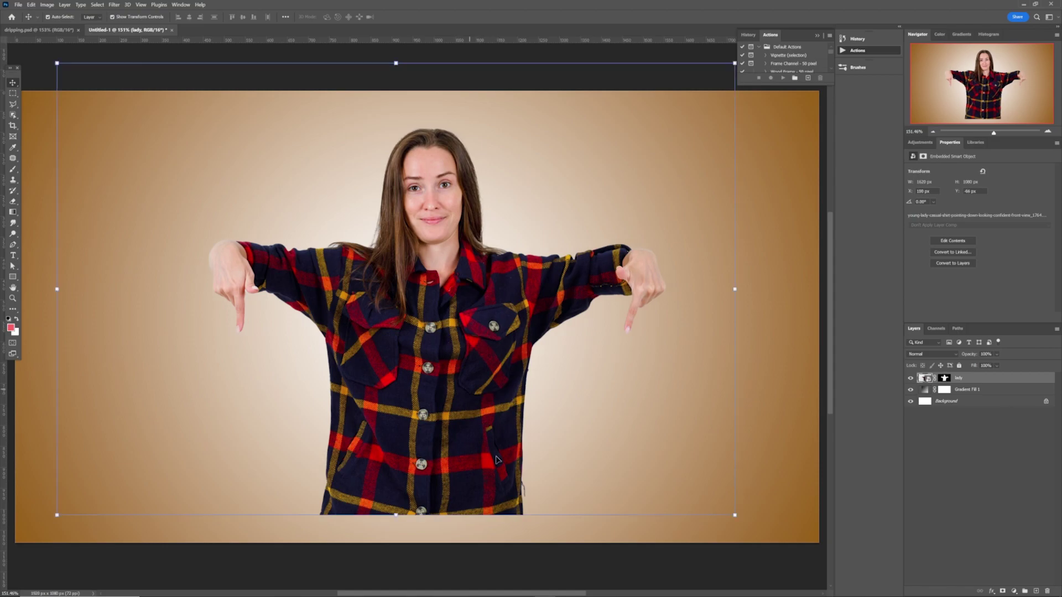
pyautogui.click(486, 537)
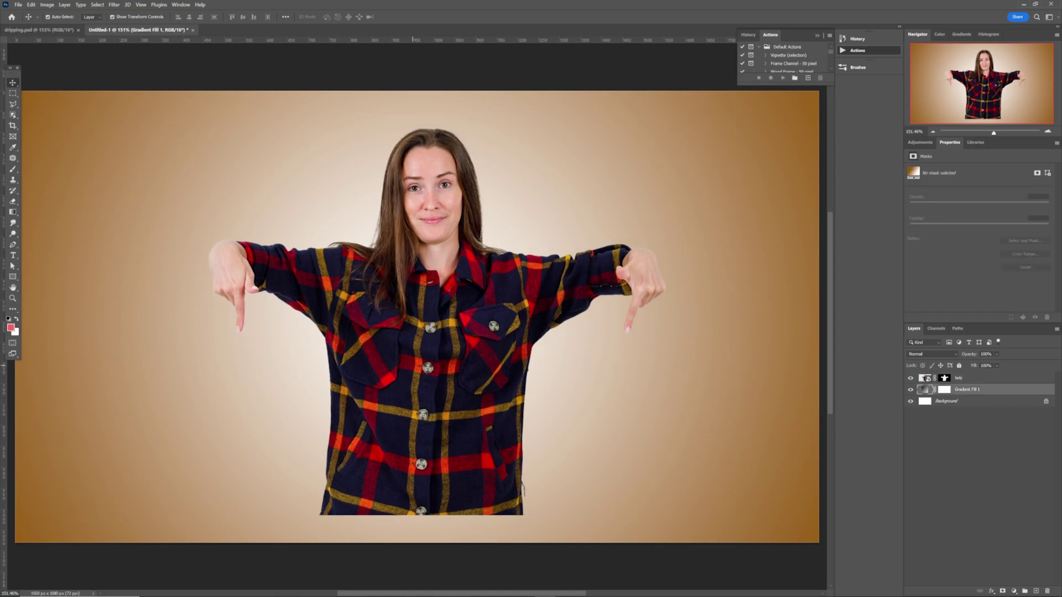
# Place the drip PNG above the lady layer and rename it drip.
pyautogui.moveTo(290, 338); pyautogui.dragTo(341, 361)
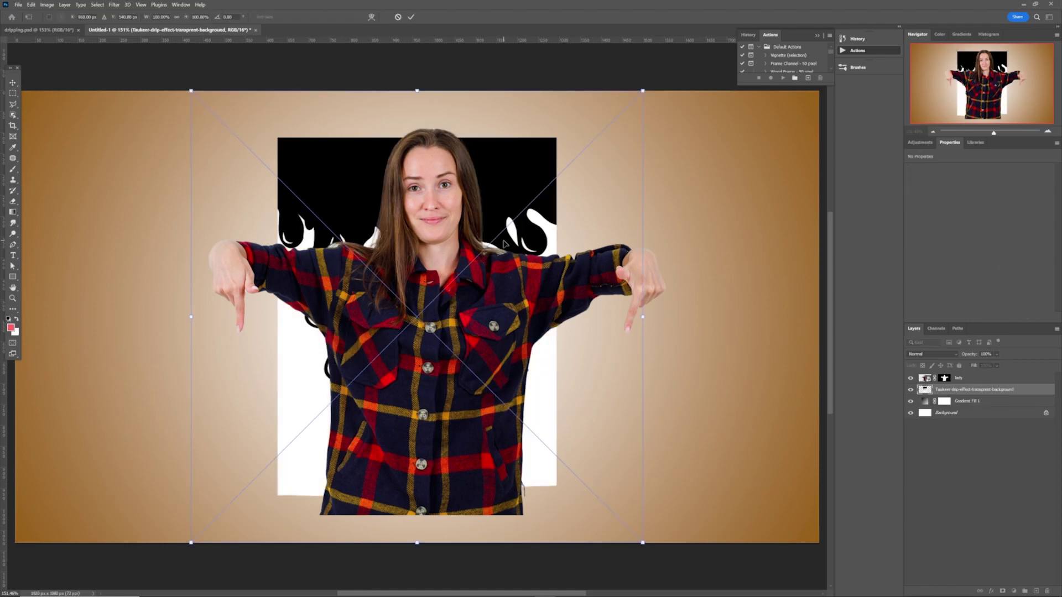
pyautogui.press('Return')
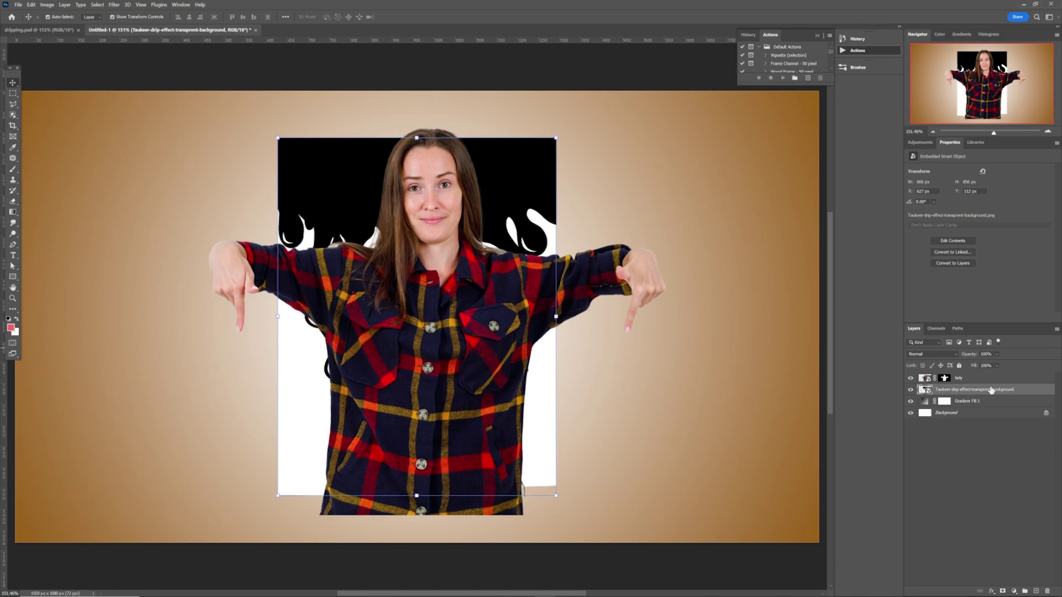
pyautogui.moveTo(995, 391); pyautogui.dragTo(985, 378)
pyautogui.doubleClick(985, 377)
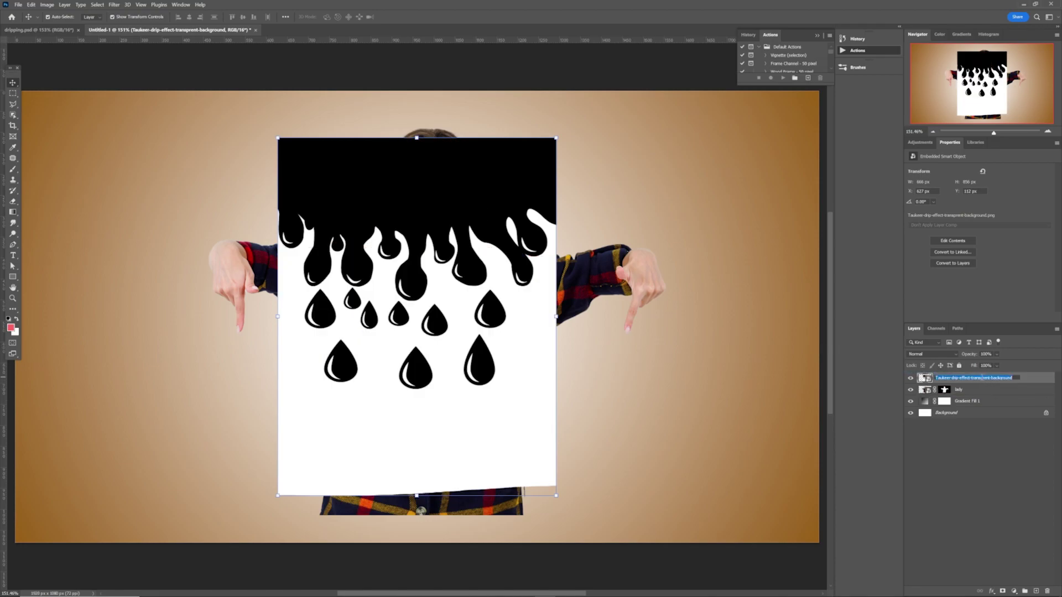
pyautogui.write('drip')
pyautogui.press('Return')
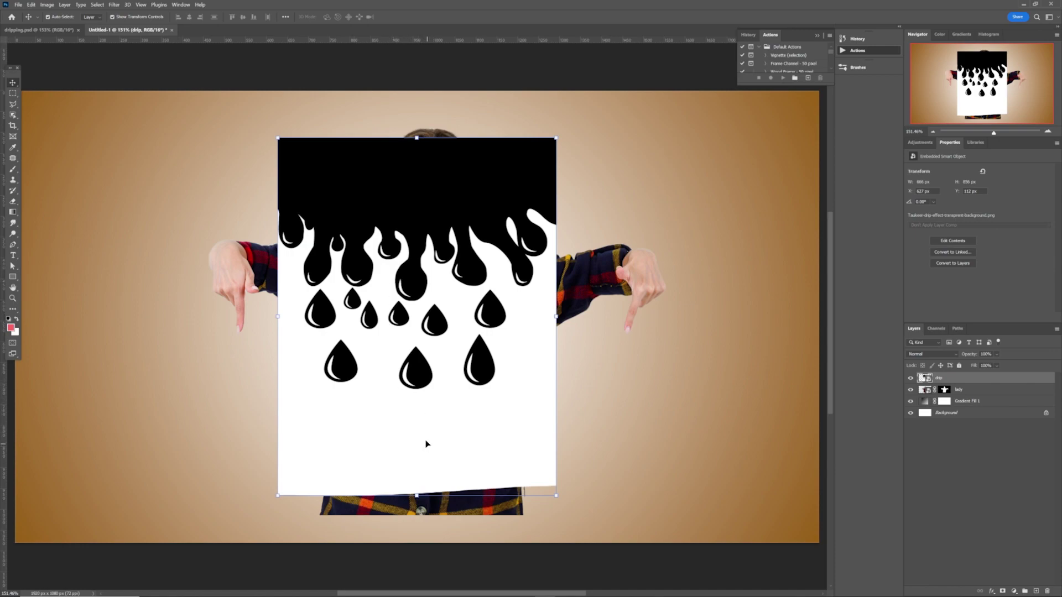
pyautogui.click(13, 114)
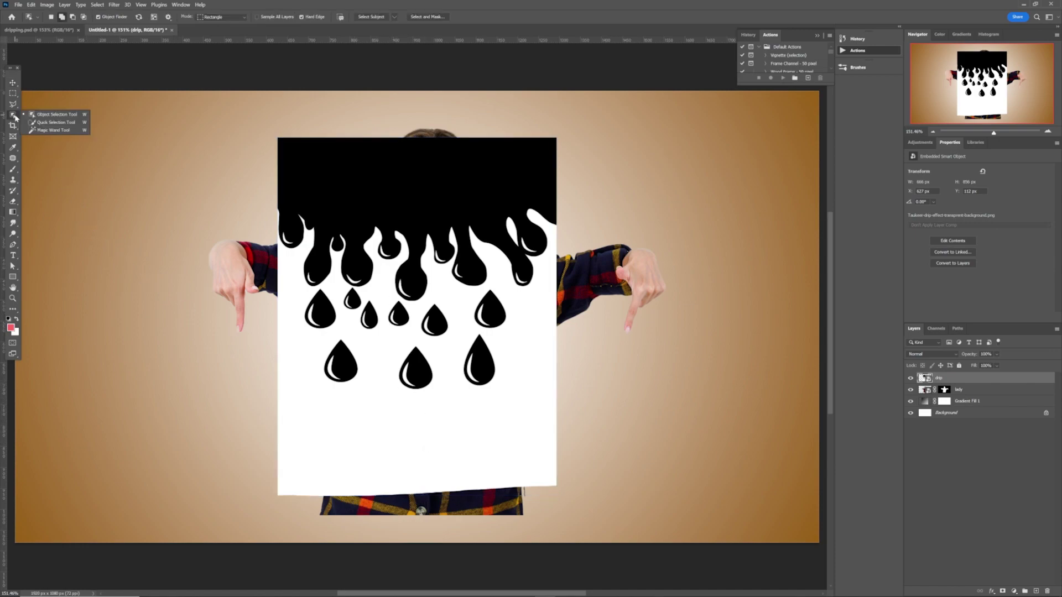
# Select all the black drip areas with the Magic Wand and Similar.
pyautogui.click(45, 130)
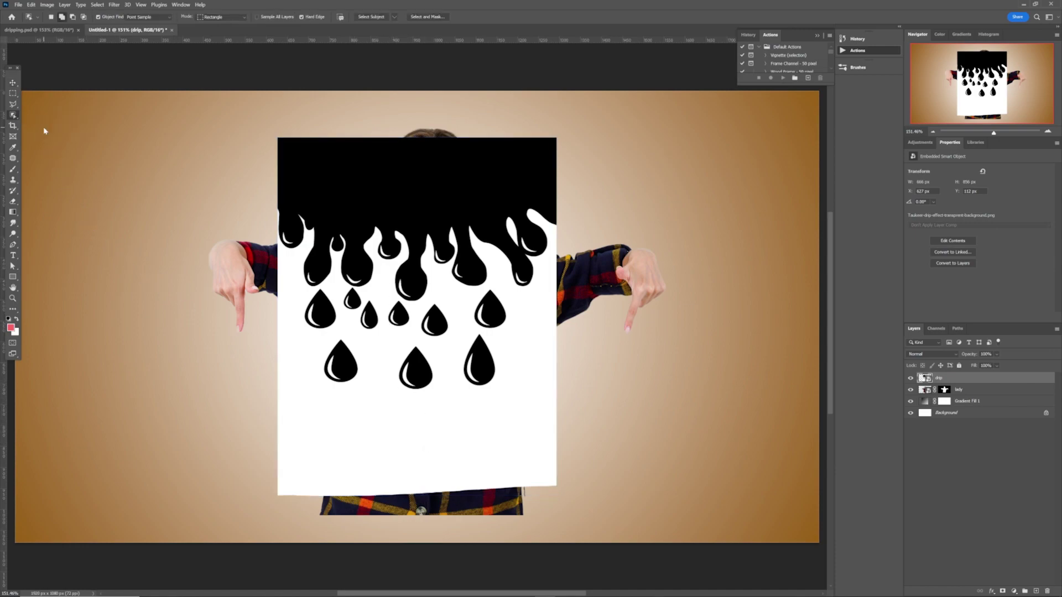
pyautogui.click(357, 208)
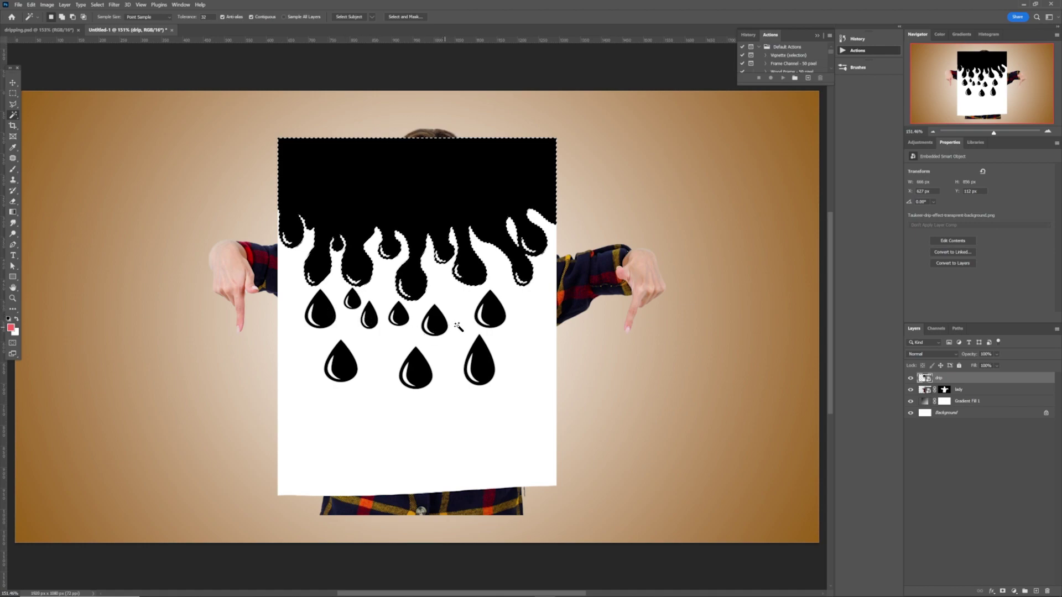
pyautogui.rightClick(367, 199)
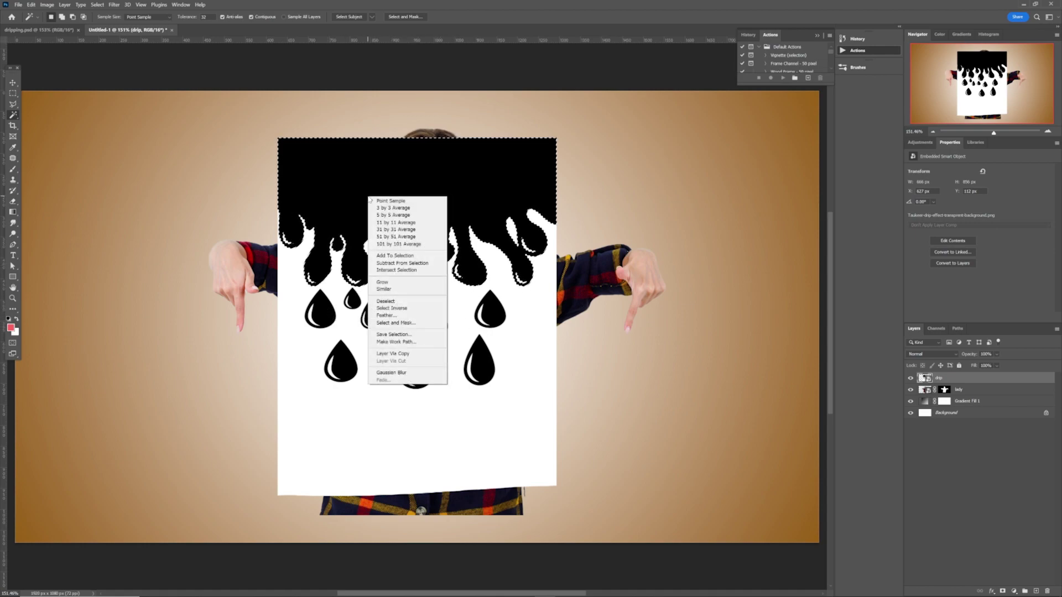
pyautogui.click(400, 290)
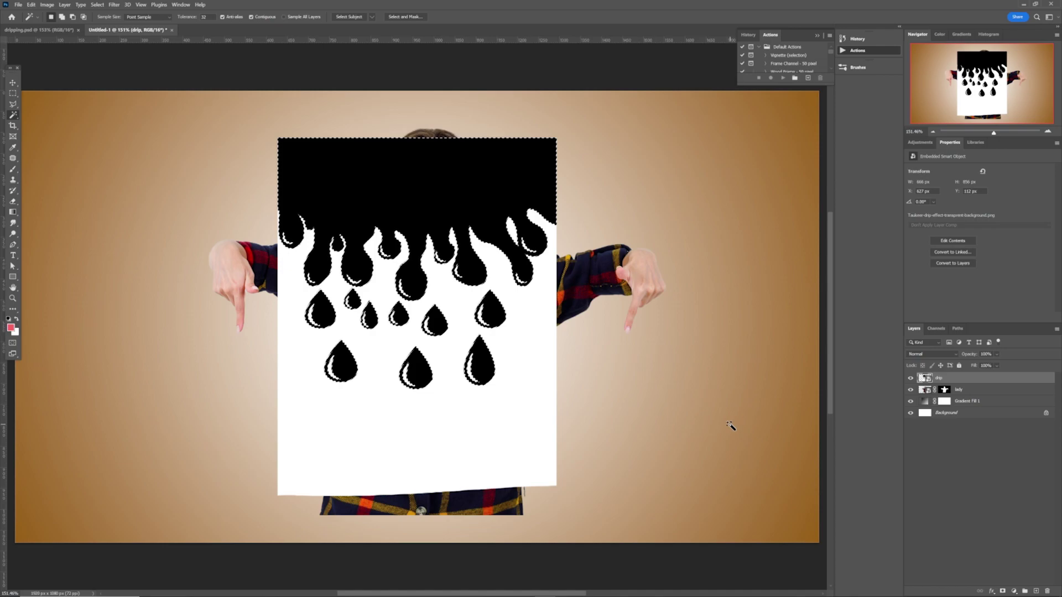
# Mask the drip layer from the black selection and target its layer content.
pyautogui.click(1002, 592)
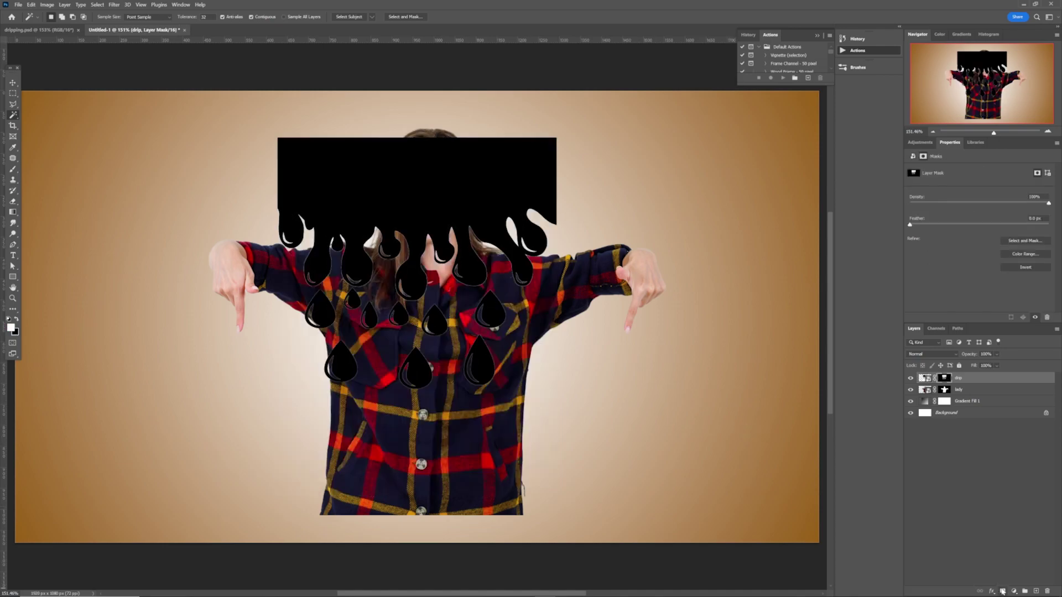
pyautogui.press('v')
pyautogui.click(456, 254)
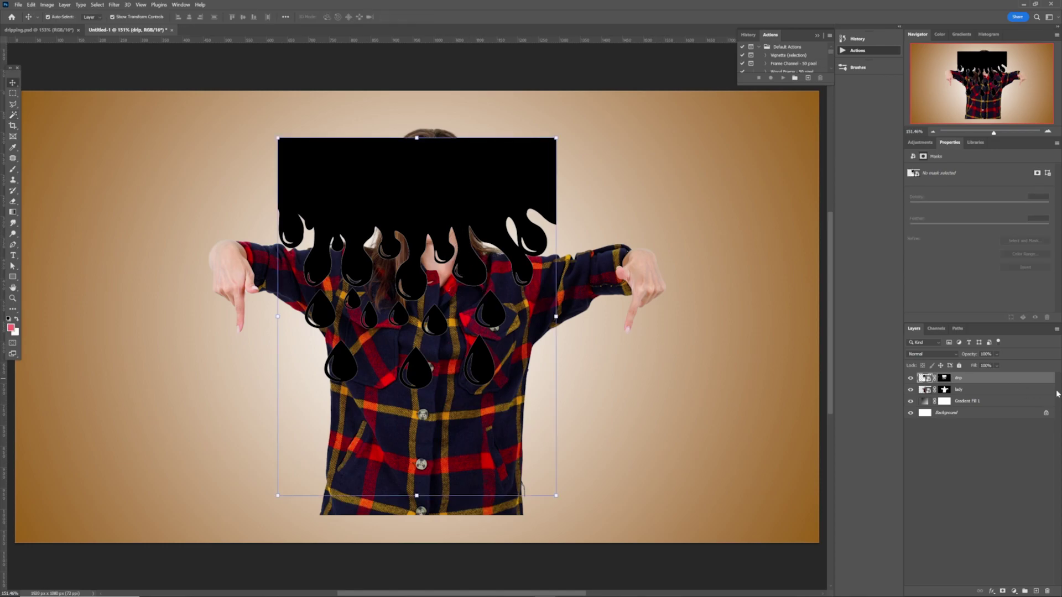
pyautogui.rightClick(983, 382)
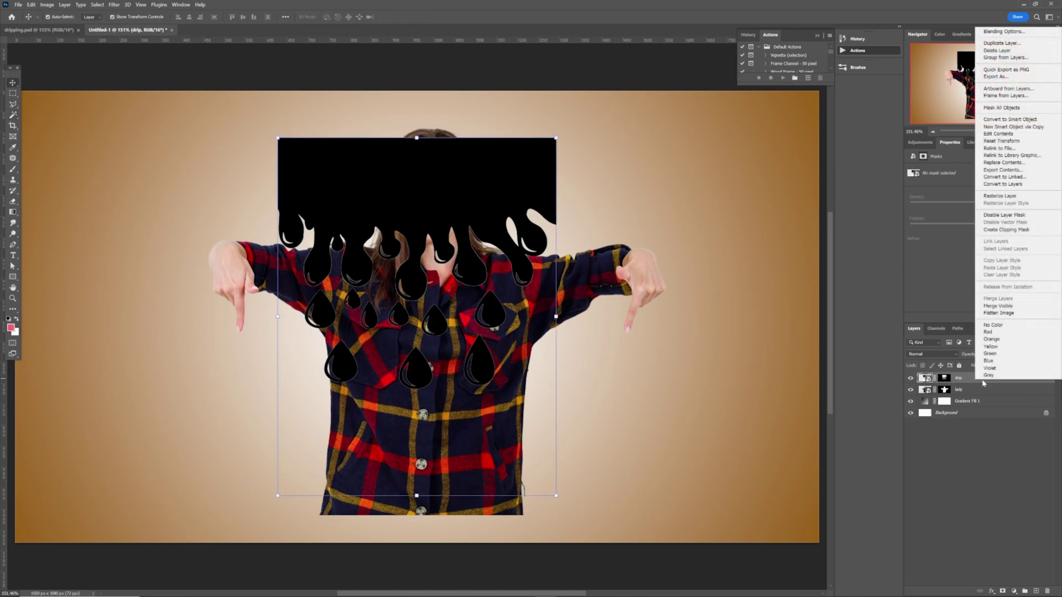
# Convert the drip to a smart object and move it down over her chest.
pyautogui.click(1003, 121)
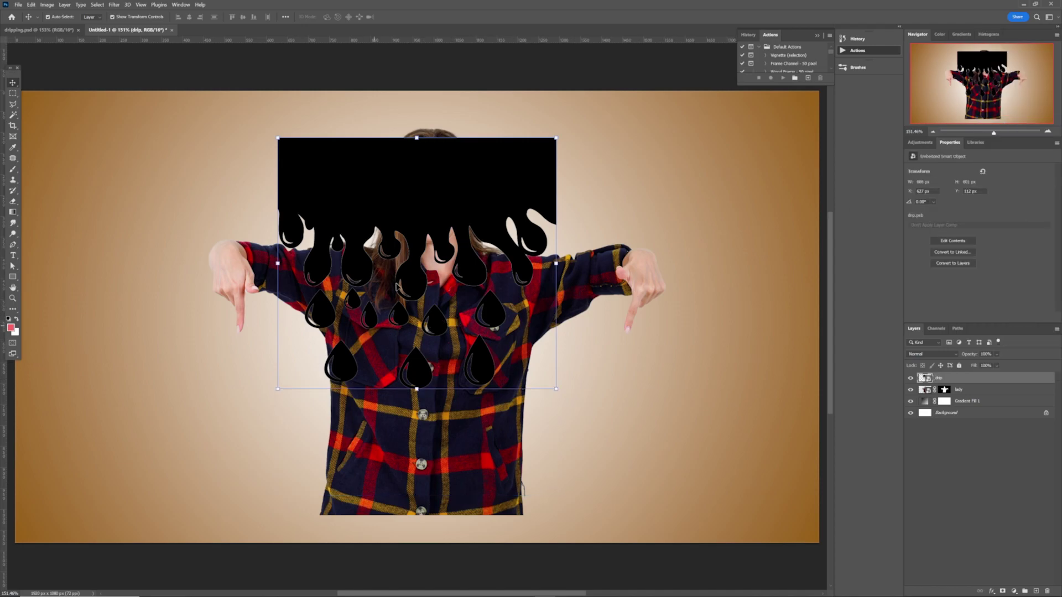
pyautogui.moveTo(443, 258); pyautogui.dragTo(449, 391)
pyautogui.rightClick(952, 381)
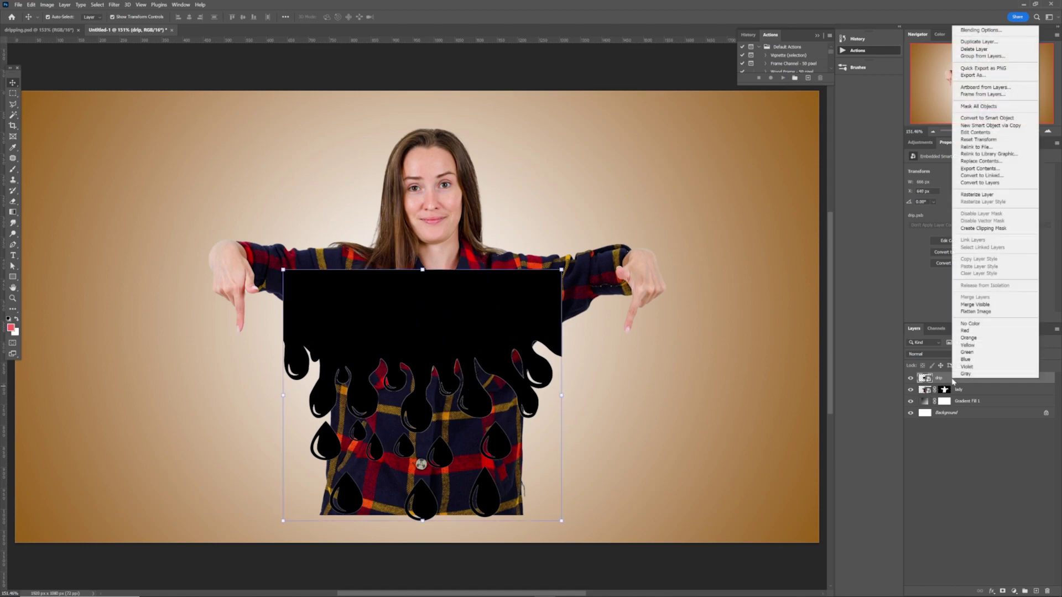
# Rasterize the drip smart object, nudge it lower on the shirt, and make it semi-transparent.
pyautogui.click(976, 195)
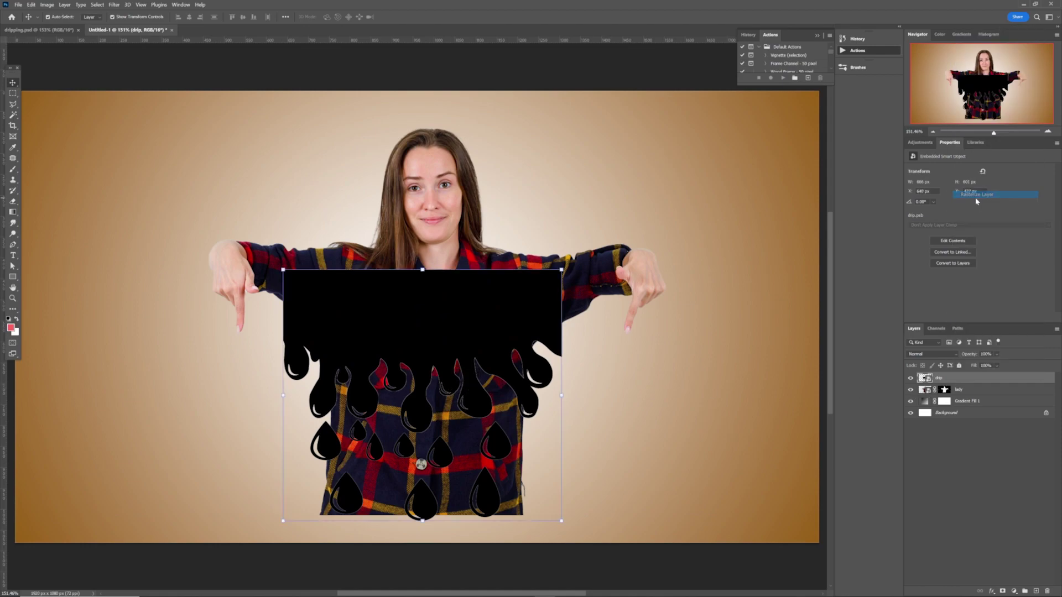
pyautogui.moveTo(439, 446); pyautogui.dragTo(441, 463)
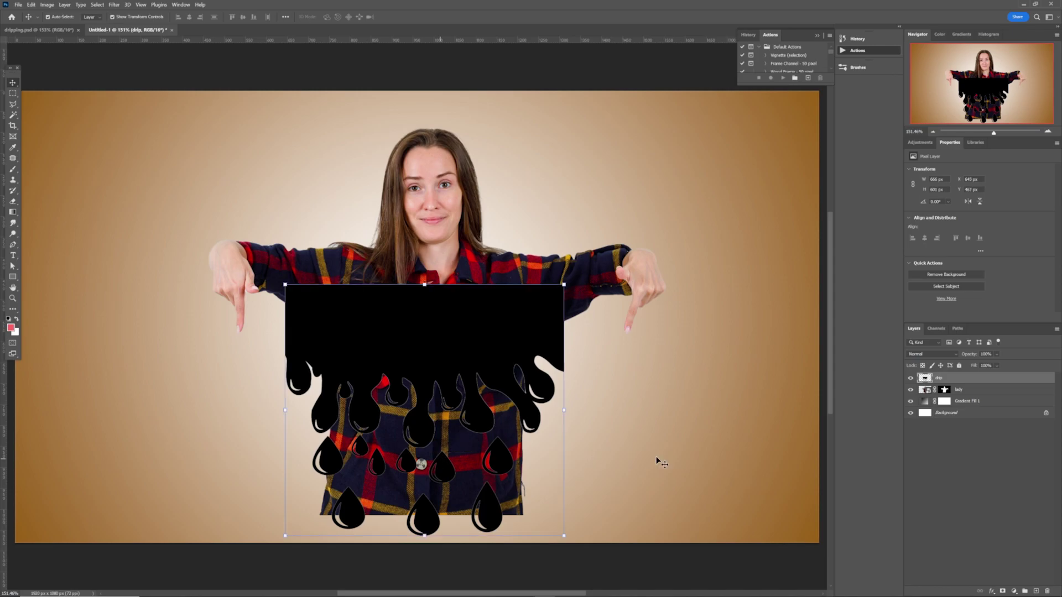
pyautogui.moveTo(971, 359); pyautogui.dragTo(972, 359)
# Narrow the drip from both sides, shorten it to the shirt hem, and restore full opacity.
pyautogui.moveTo(285, 410); pyautogui.dragTo(326, 411)
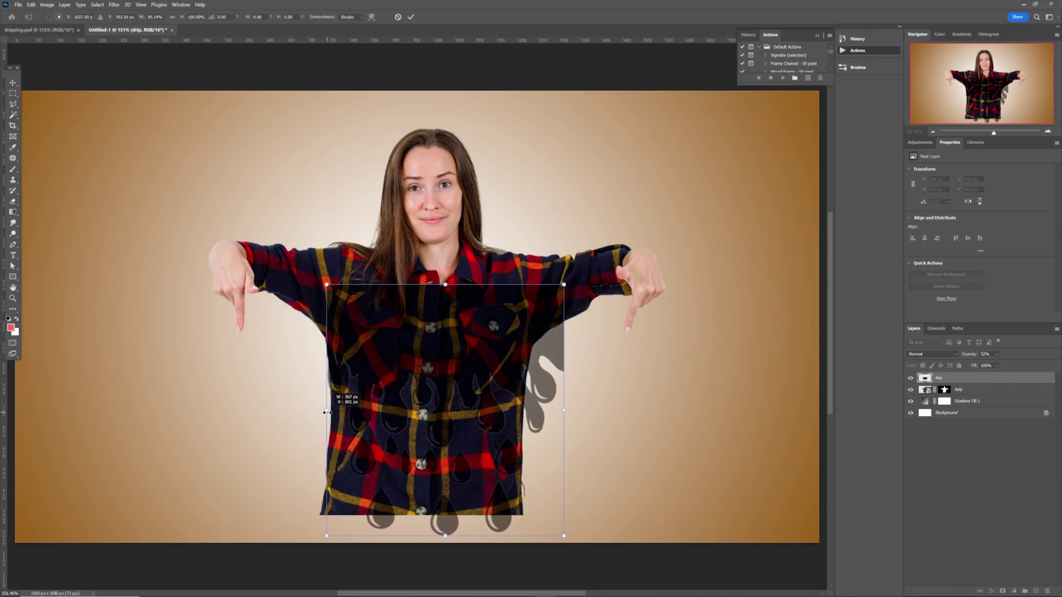
pyautogui.moveTo(564, 412); pyautogui.dragTo(529, 420)
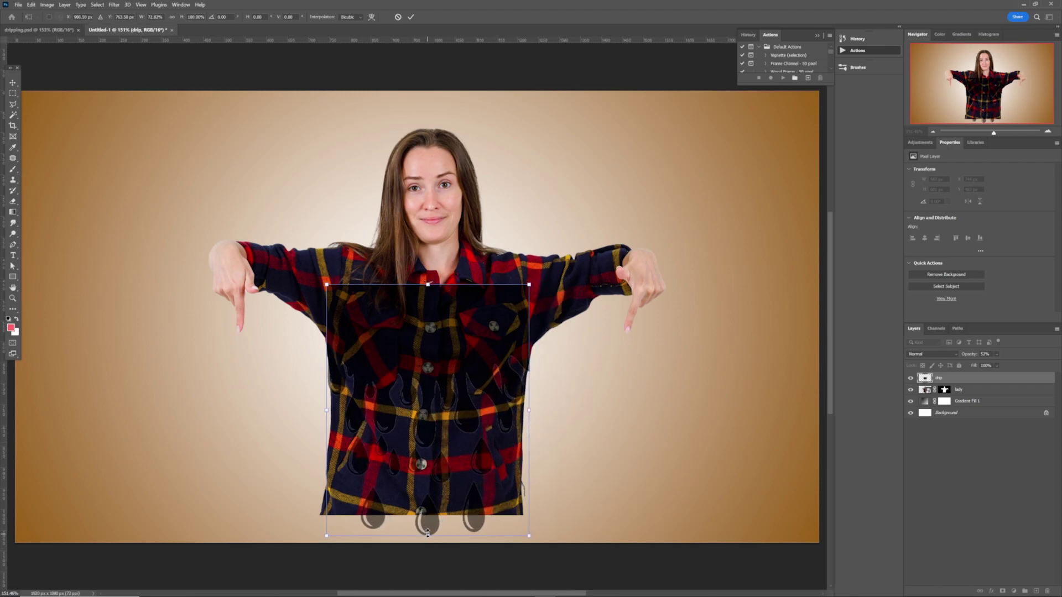
pyautogui.moveTo(428, 533); pyautogui.dragTo(423, 513)
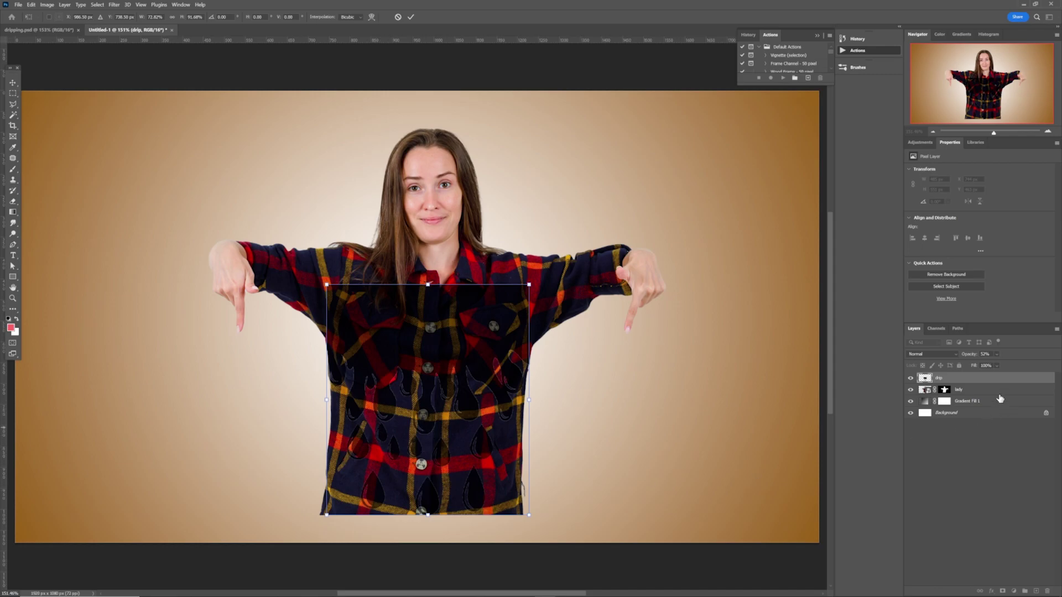
pyautogui.moveTo(966, 358); pyautogui.dragTo(998, 358)
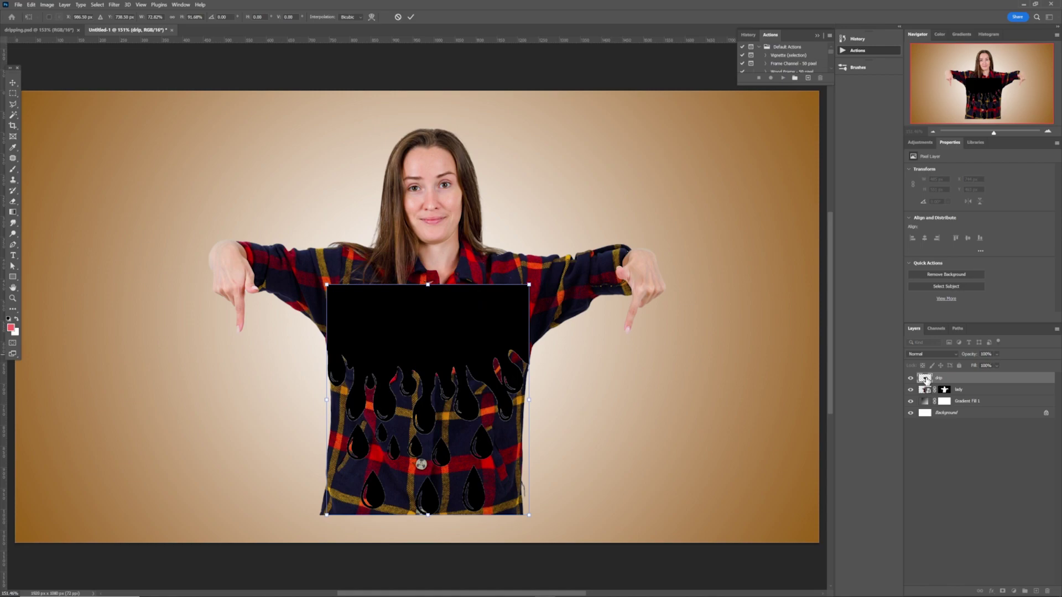
# Commit the drip transform, load the drip layer's pixels as a selection, and invert it.
pyautogui.press('Return')
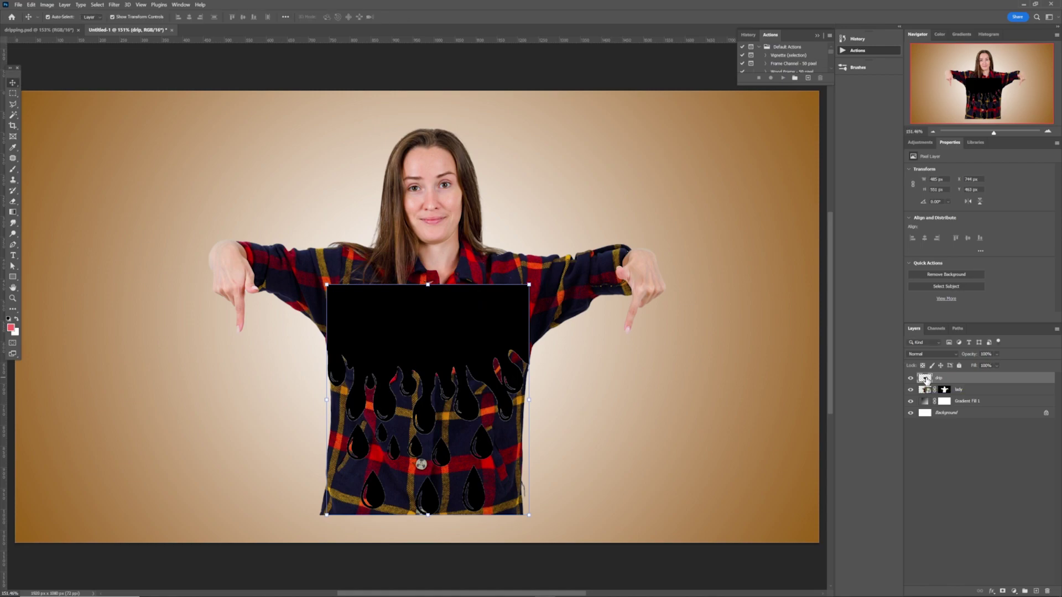
pyautogui.rightClick(927, 379)
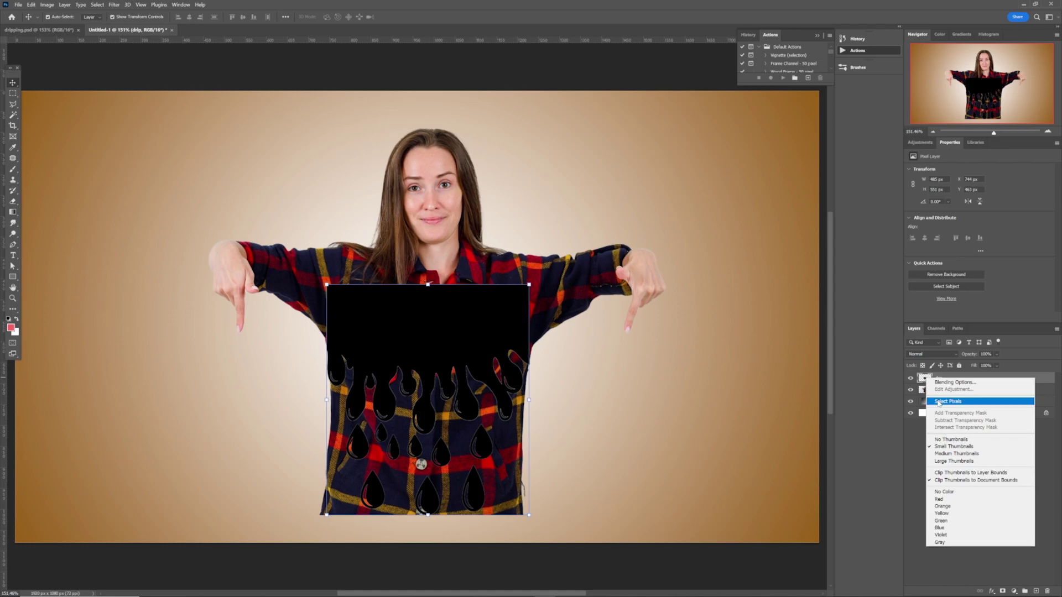
pyautogui.click(938, 402)
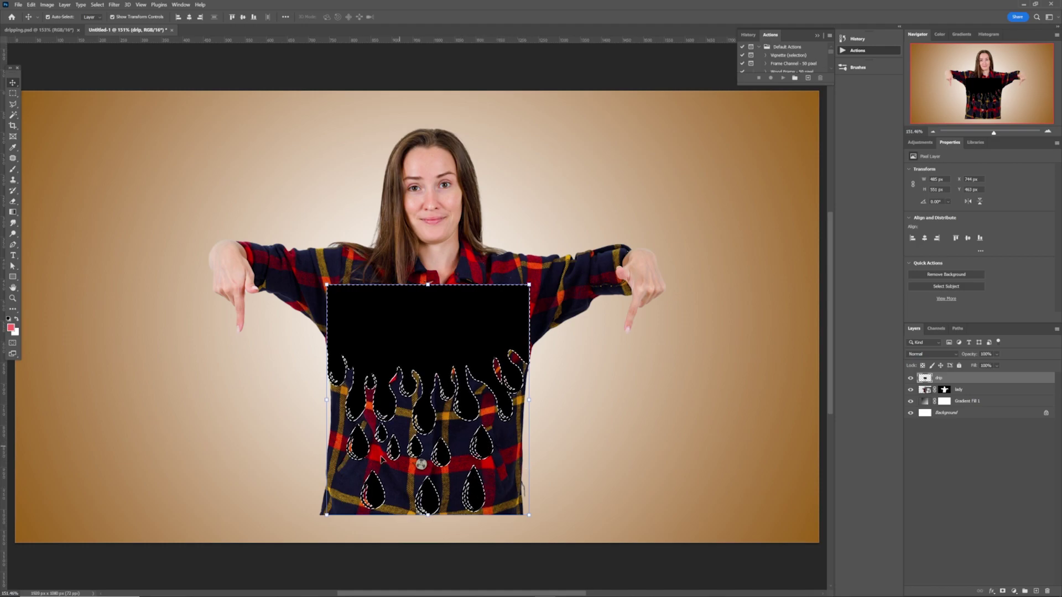
pyautogui.click(98, 5)
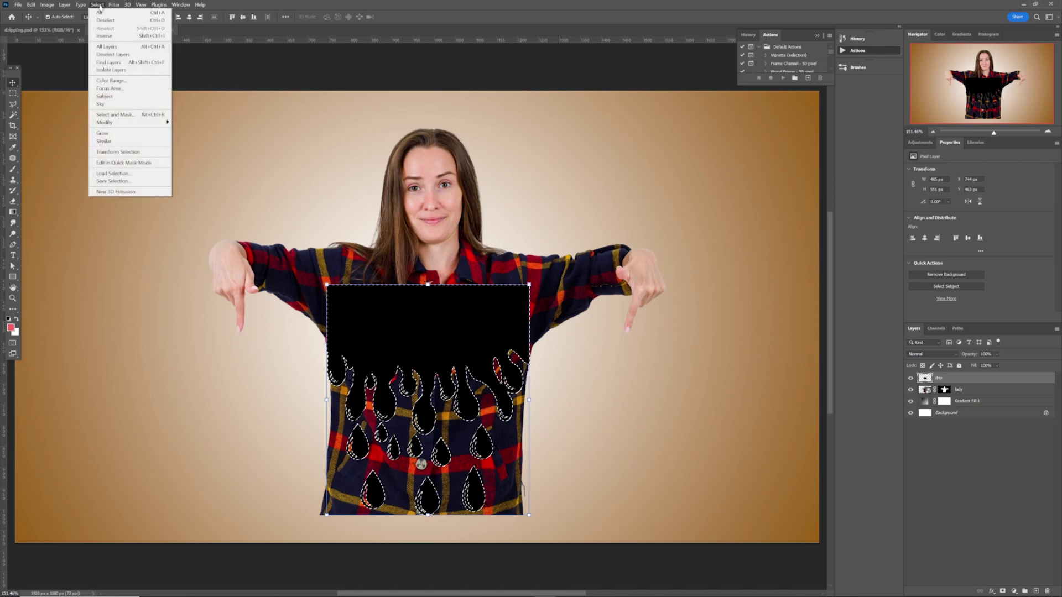
pyautogui.click(108, 35)
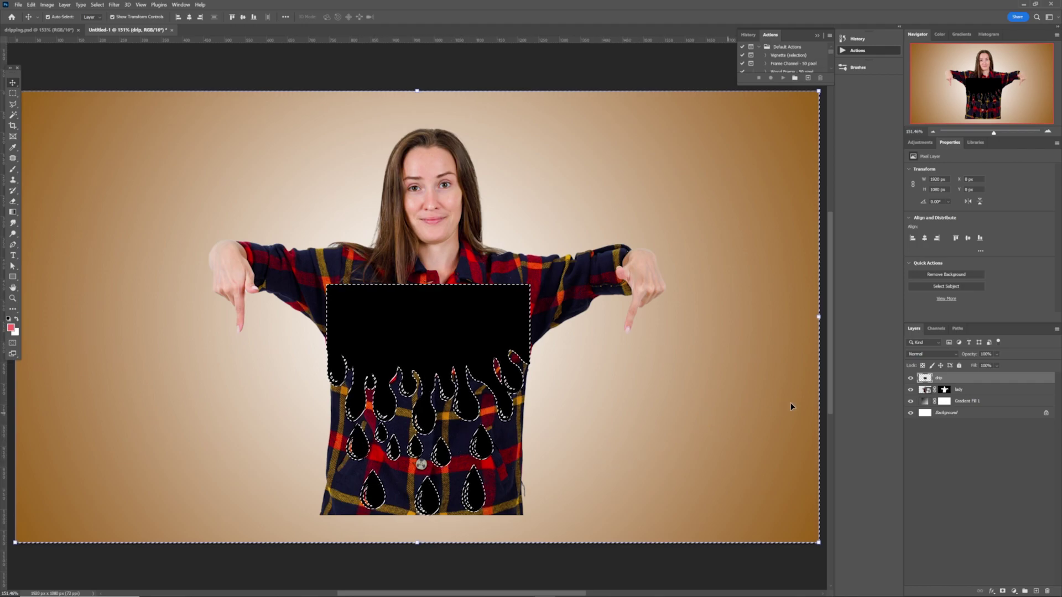
# Target the lady layer's mask and switch to the Soft Round brush.
pyautogui.click(969, 390)
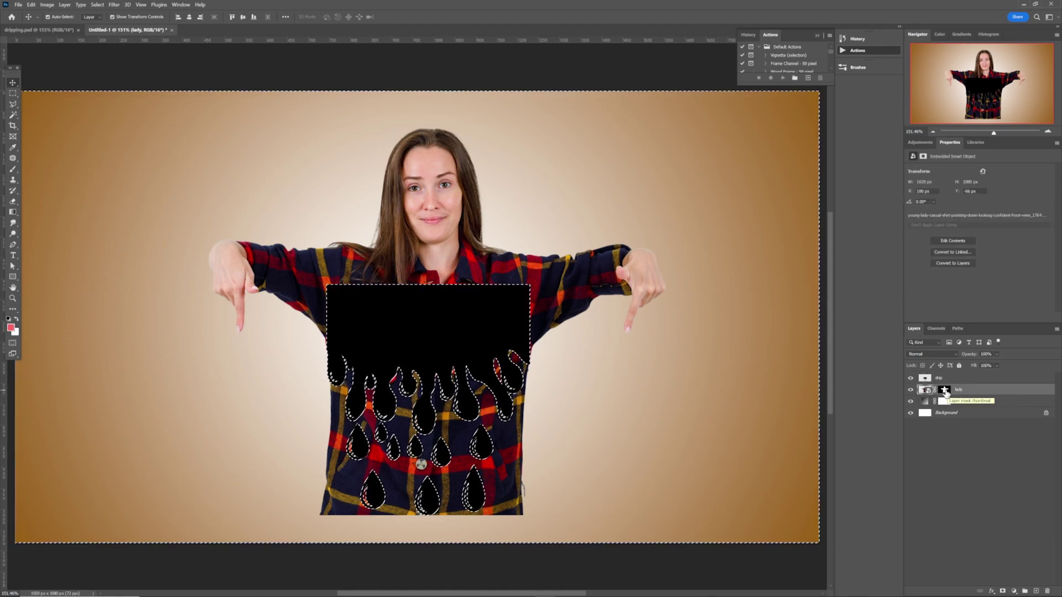
pyautogui.click(944, 390)
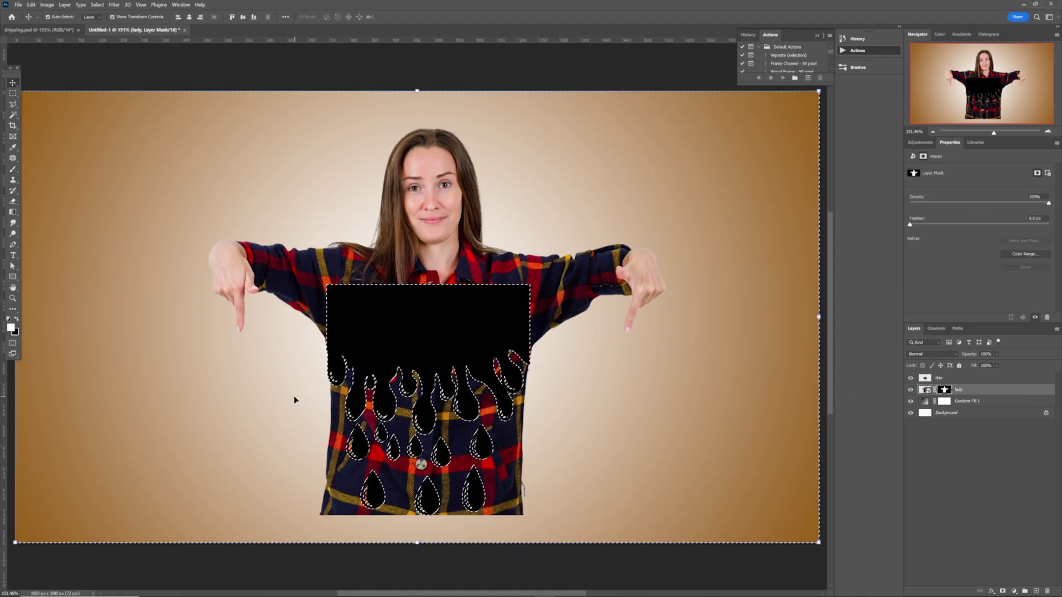
pyautogui.press('b')
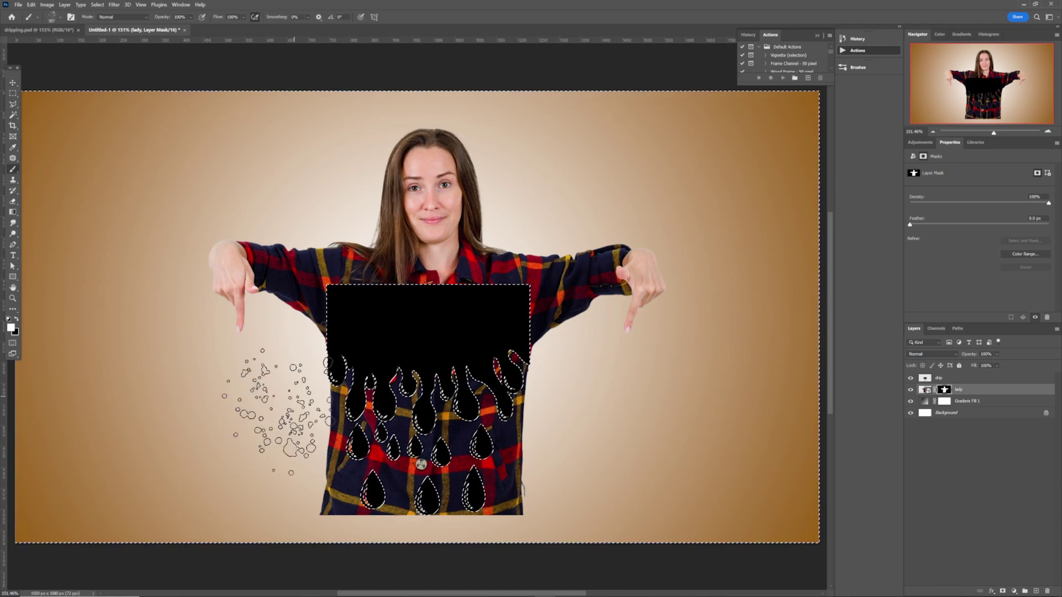
pyautogui.rightClick(279, 412)
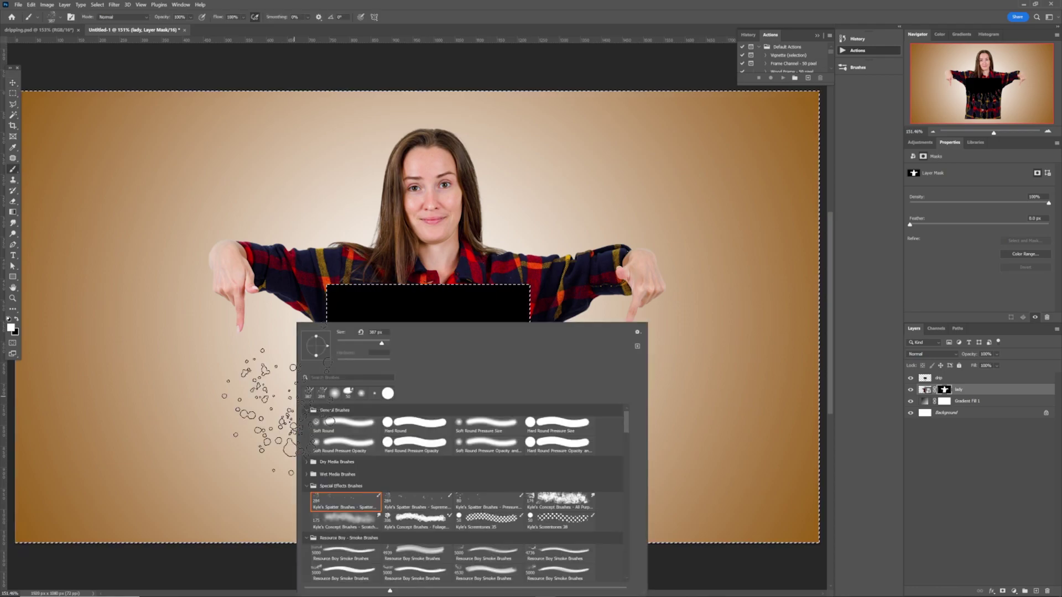
pyautogui.click(341, 424)
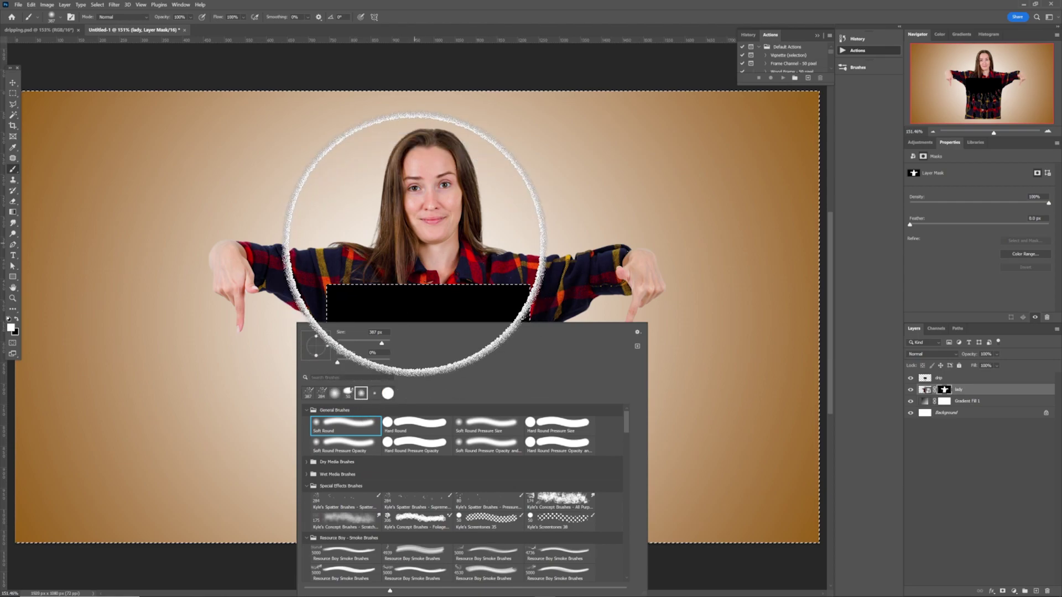
pyautogui.keyDown('alt'); pyautogui.rightClick(417, 238); pyautogui.keyUp('alt')
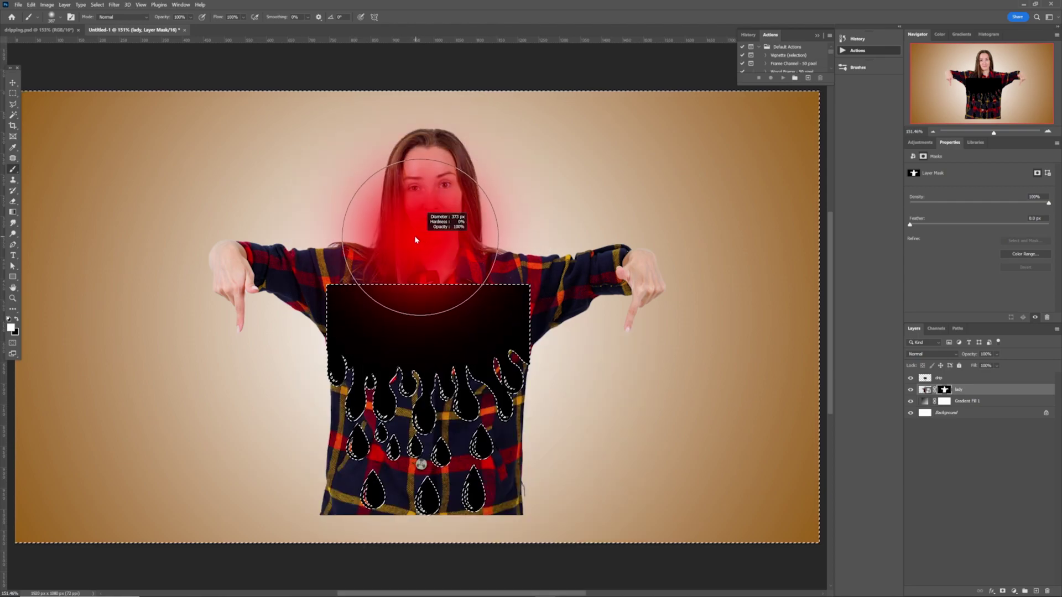
# Set black as the foreground colour and paint away the shirt's lower right edge.
pyautogui.click(16, 319)
pyautogui.click(10, 327)
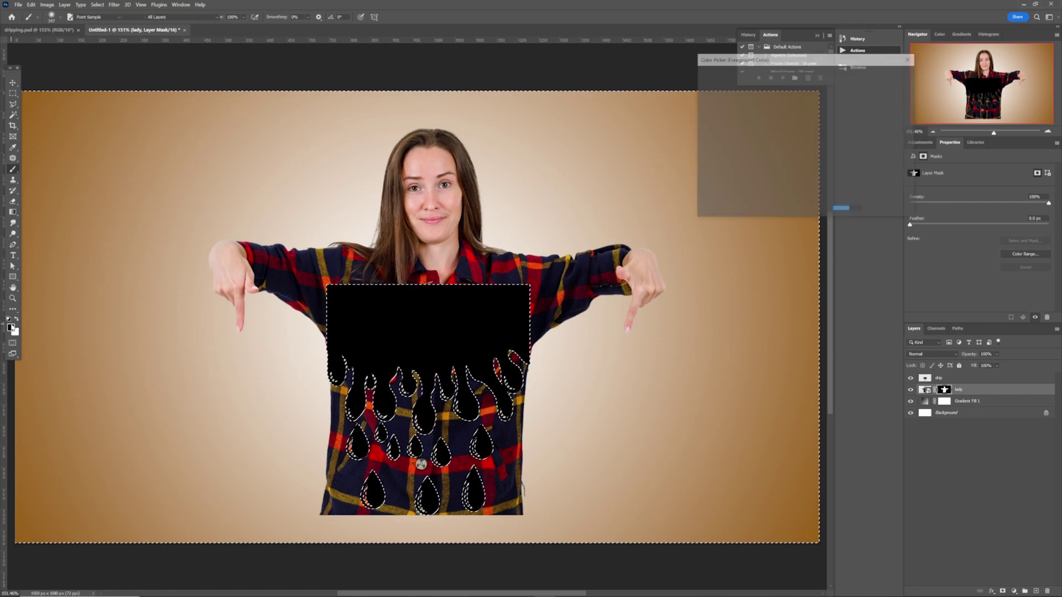
pyautogui.click(885, 75)
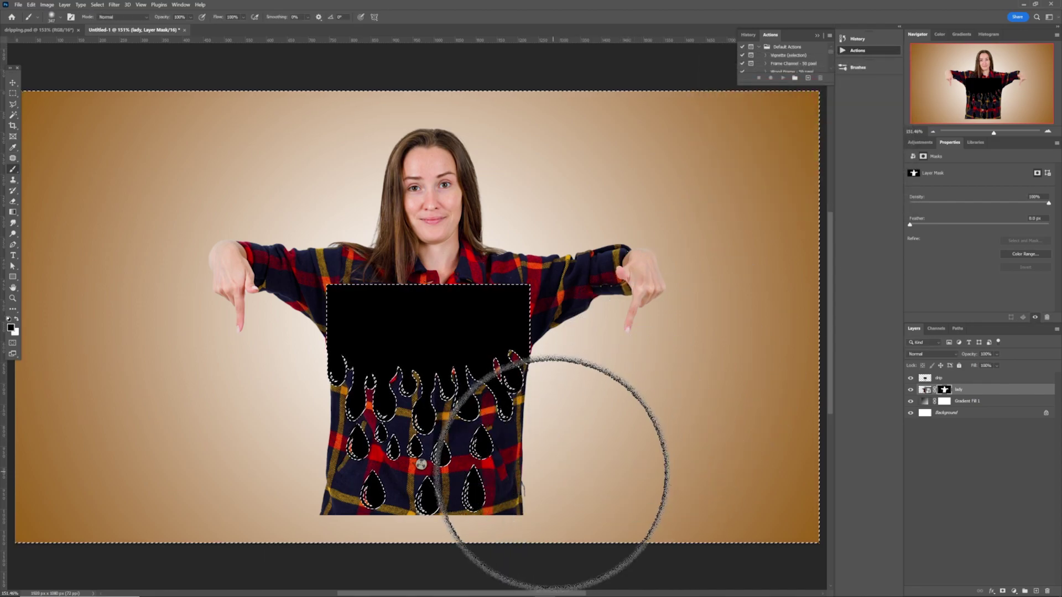
pyautogui.moveTo(537, 482); pyautogui.dragTo(529, 486)
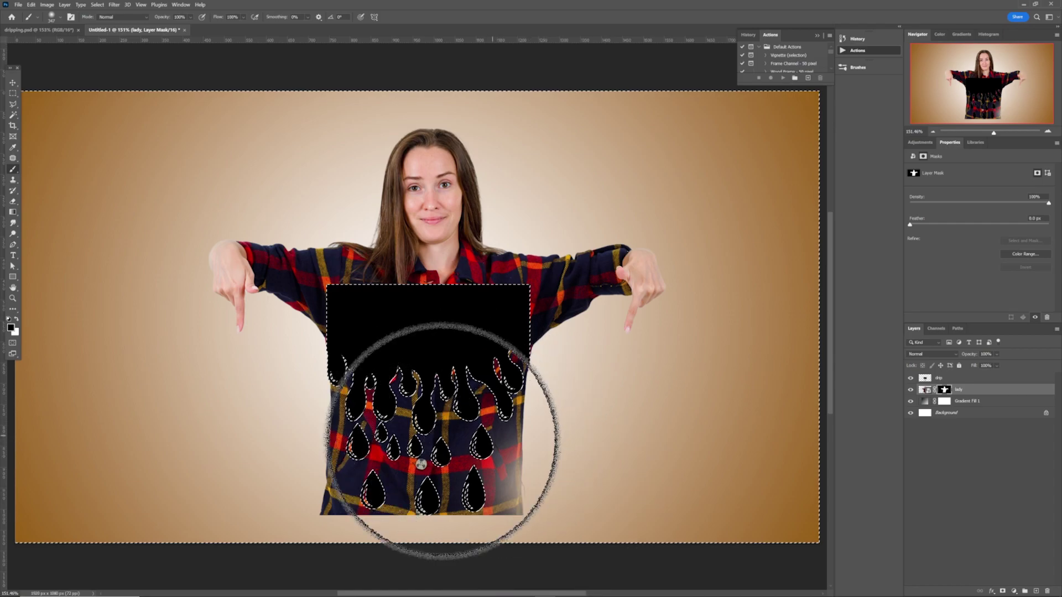
# Hide the drip layer, mask the shirt around the lower drops, and shrink the brush to about 223 px.
pyautogui.click(910, 378)
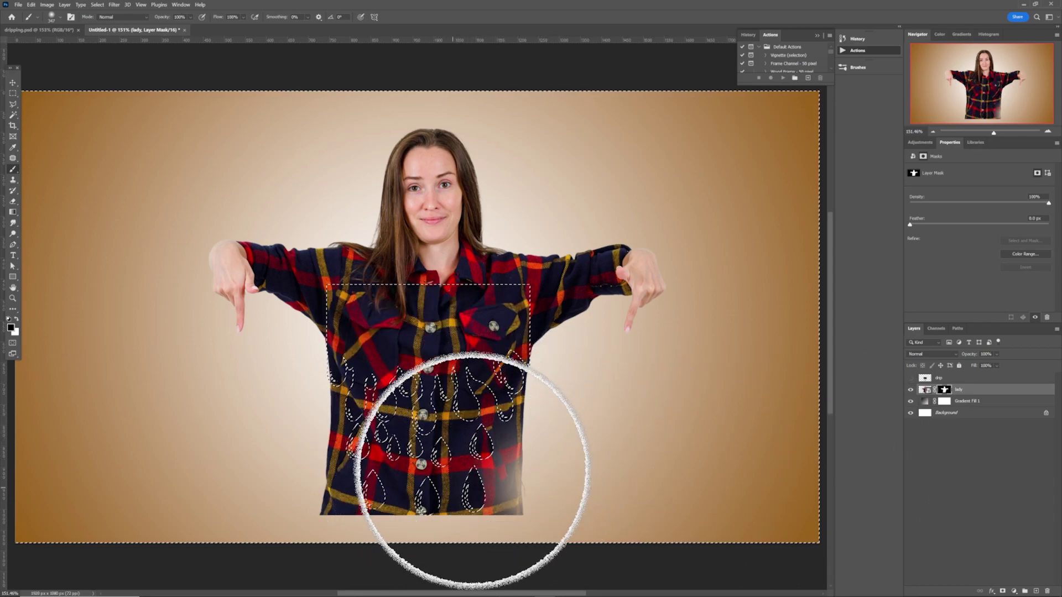
pyautogui.moveTo(477, 467)
pyautogui.mouseDown()
pyautogui.moveTo(432, 481)
pyautogui.moveTo(327, 486)
pyautogui.moveTo(512, 490)
pyautogui.moveTo(351, 503)
pyautogui.moveTo(390, 473)
pyautogui.mouseUp()
pyautogui.keyDown('alt'); pyautogui.rightClick(403, 418); pyautogui.keyUp('alt')
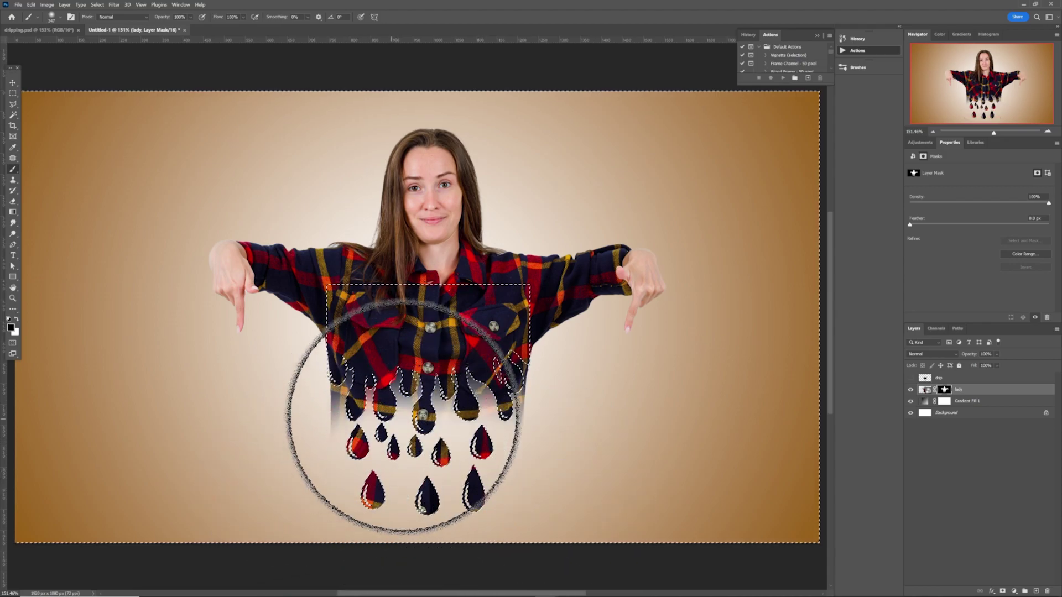
pyautogui.moveTo(385, 415)
pyautogui.mouseDown()
pyautogui.moveTo(334, 415)
pyautogui.moveTo(369, 451)
pyautogui.mouseUp()
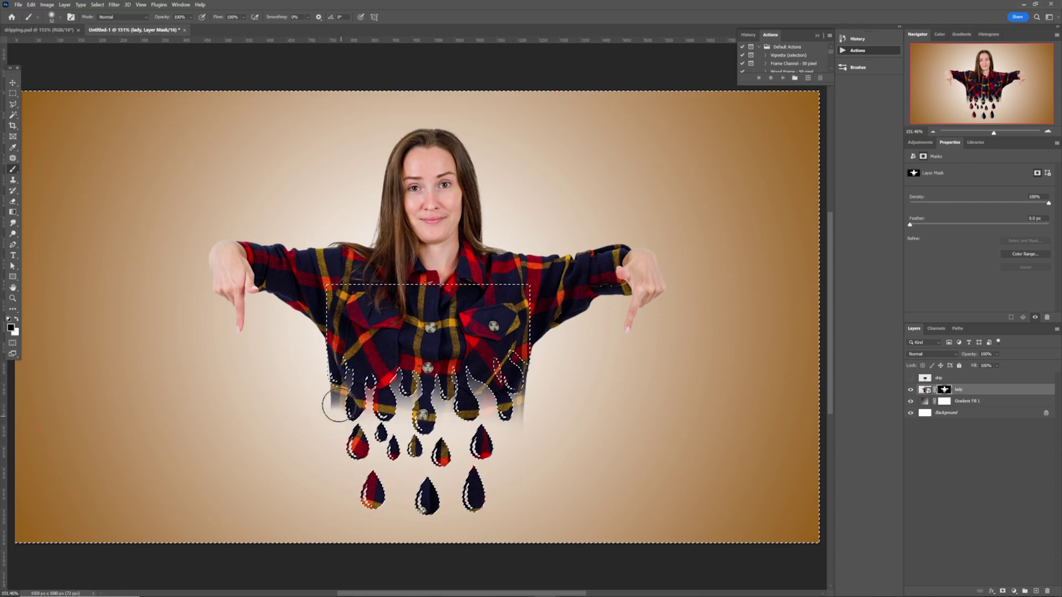
# Mask the remaining shirt between the drips, touch up near the button, deselect, and zoom out.
pyautogui.moveTo(369, 399)
pyautogui.mouseDown()
pyautogui.moveTo(517, 365)
pyautogui.moveTo(472, 365)
pyautogui.moveTo(484, 362)
pyautogui.moveTo(433, 390)
pyautogui.mouseUp()
pyautogui.moveTo(366, 394)
pyautogui.mouseDown()
pyautogui.moveTo(531, 381)
pyautogui.moveTo(511, 384)
pyautogui.moveTo(520, 418)
pyautogui.moveTo(511, 392)
pyautogui.mouseUp()
pyautogui.moveTo(446, 401); pyautogui.dragTo(422, 405)
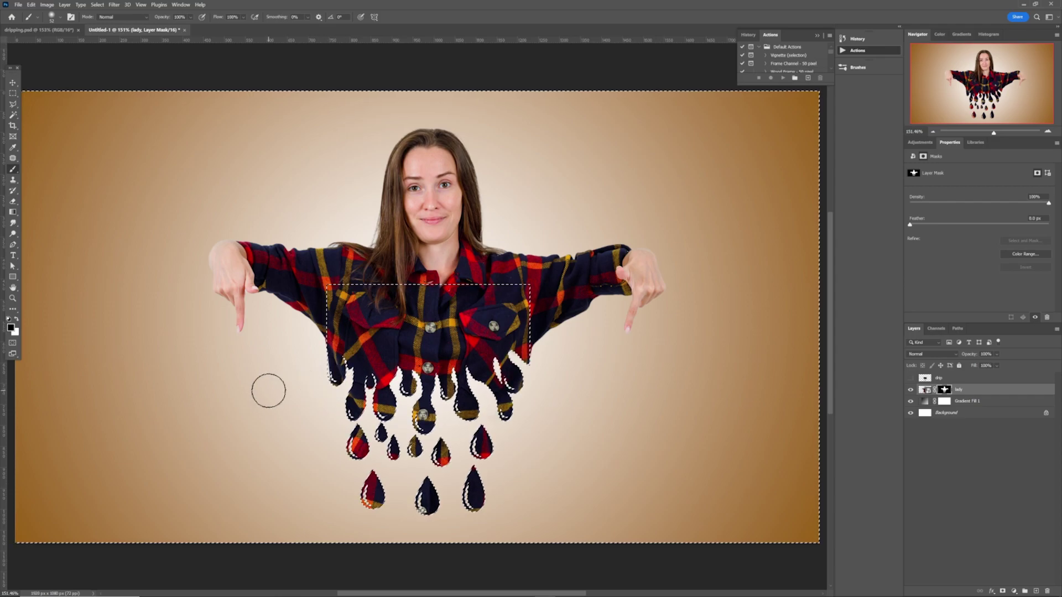
pyautogui.hotkey('ctrl', 'd')
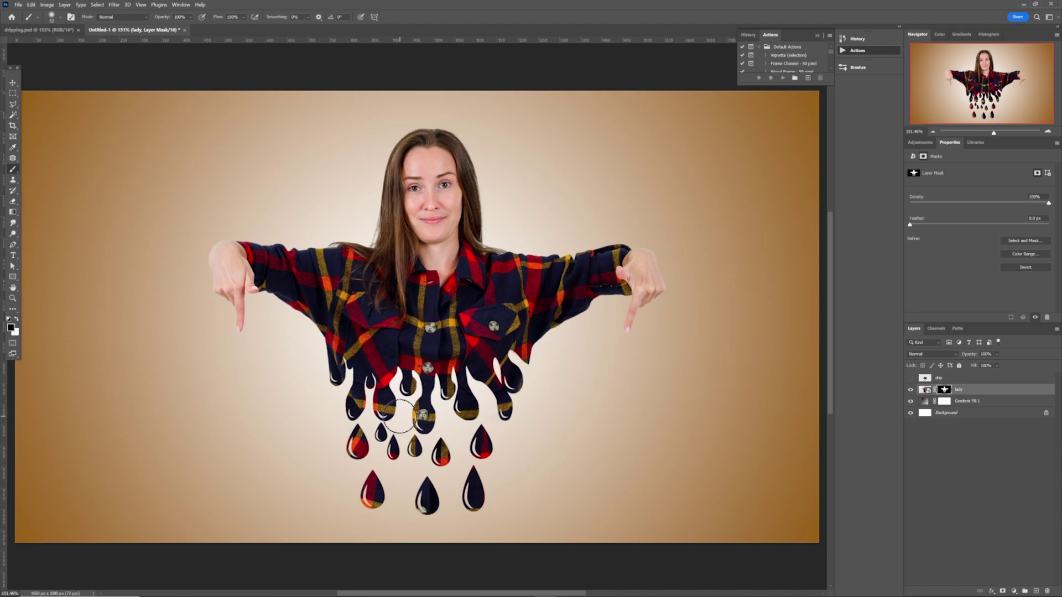
pyautogui.hotkey('ctrl', '-')
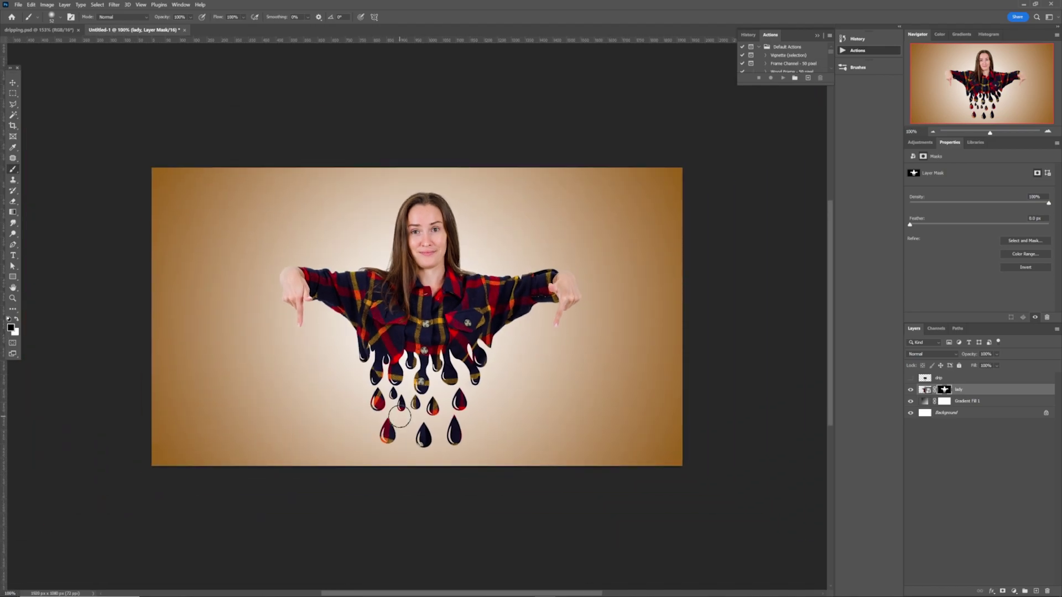